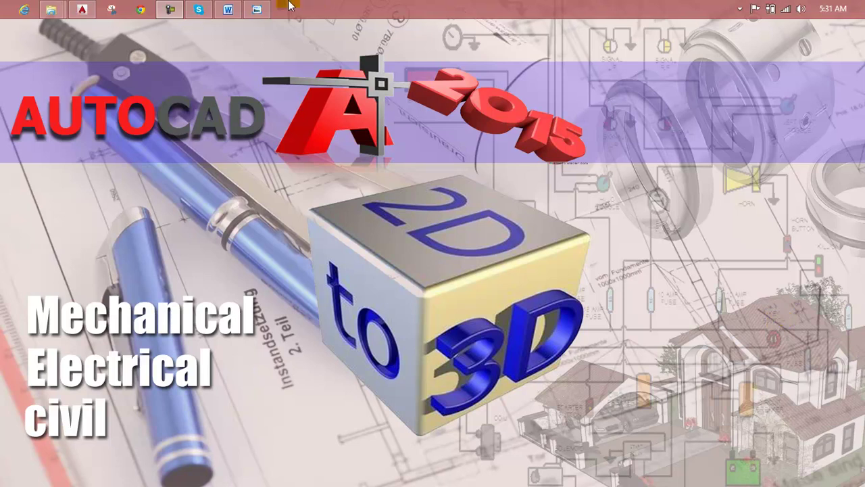
Review the Lesson 111 notes and reference drawing 111, then minimize both.
{"action": "left_click", "coordinate": [228, 9]}
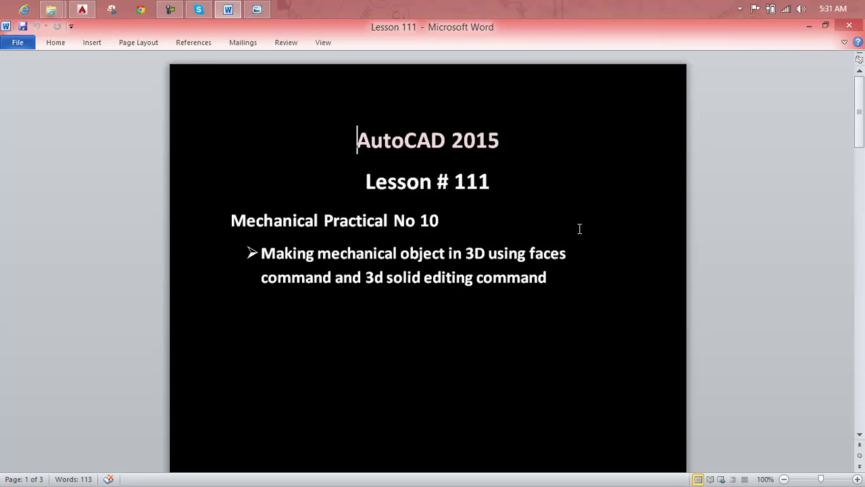
{"action": "left_click", "coordinate": [810, 27]}
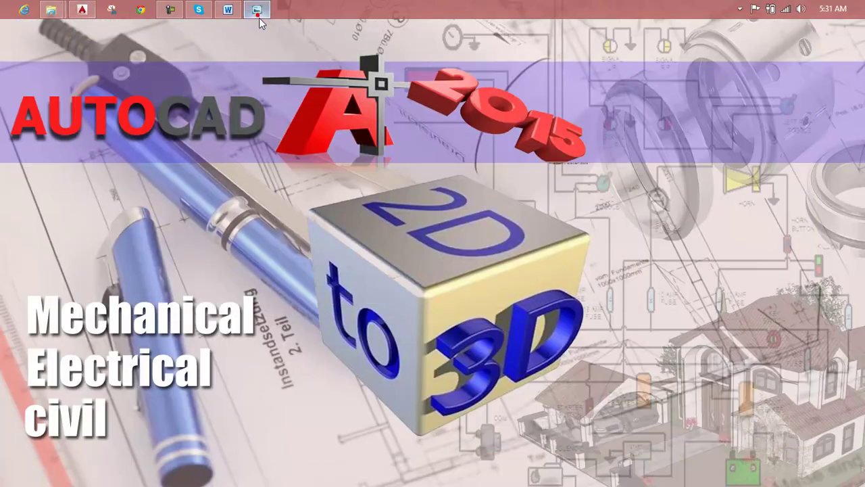
{"action": "left_click", "coordinate": [258, 10]}
{"action": "scroll", "coordinate": [478, 224], "scroll_direction": "up", "scroll_amount": 1}
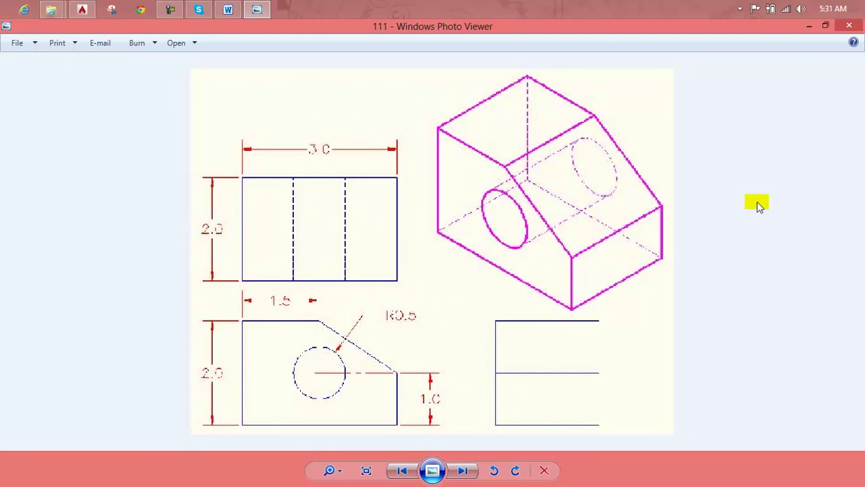
{"action": "left_click", "coordinate": [807, 27]}
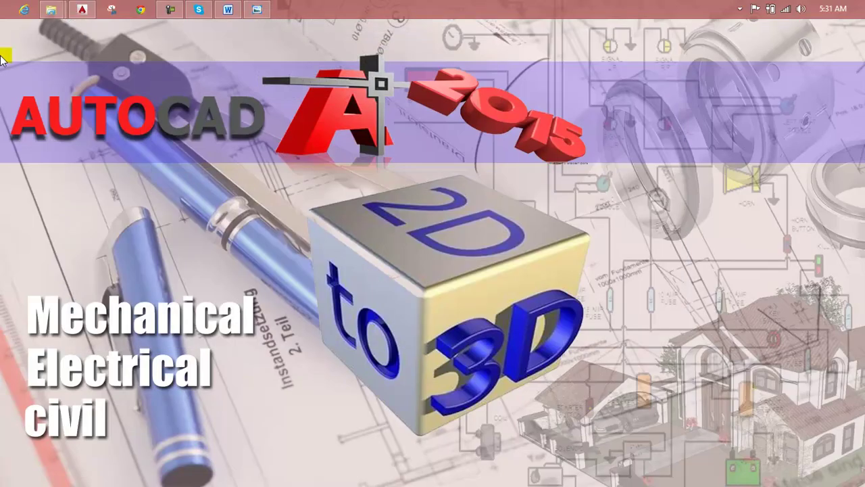
Restore AutoCAD and open the No name drawing from Recent Documents.
{"action": "left_click", "coordinate": [79, 8]}
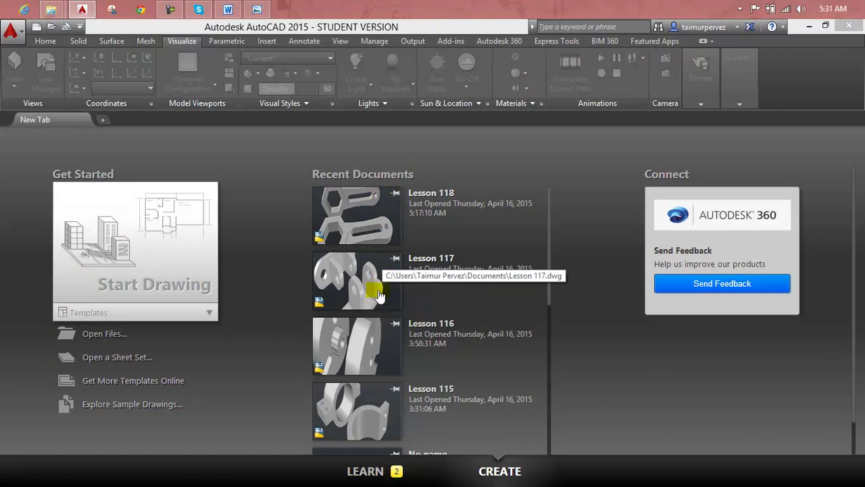
{"action": "scroll", "coordinate": [368, 271], "scroll_direction": "down", "scroll_amount": 2}
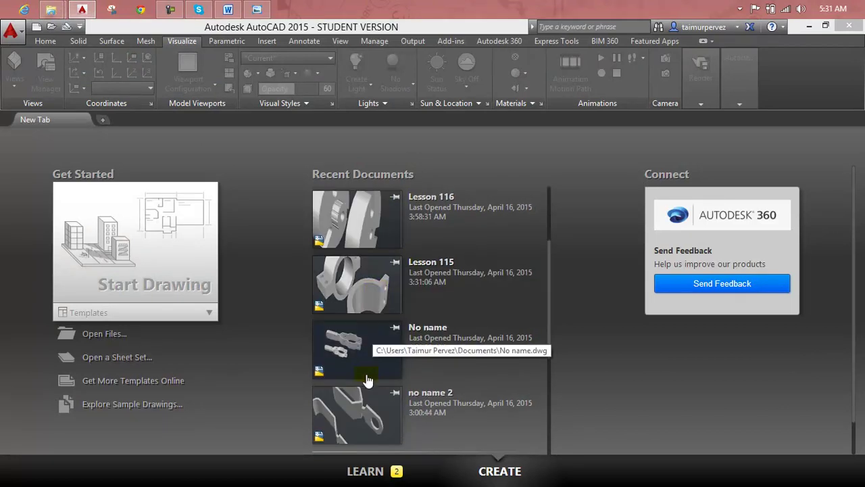
{"action": "scroll", "coordinate": [362, 376], "scroll_direction": "down", "scroll_amount": 1}
{"action": "left_click", "coordinate": [465, 382]}
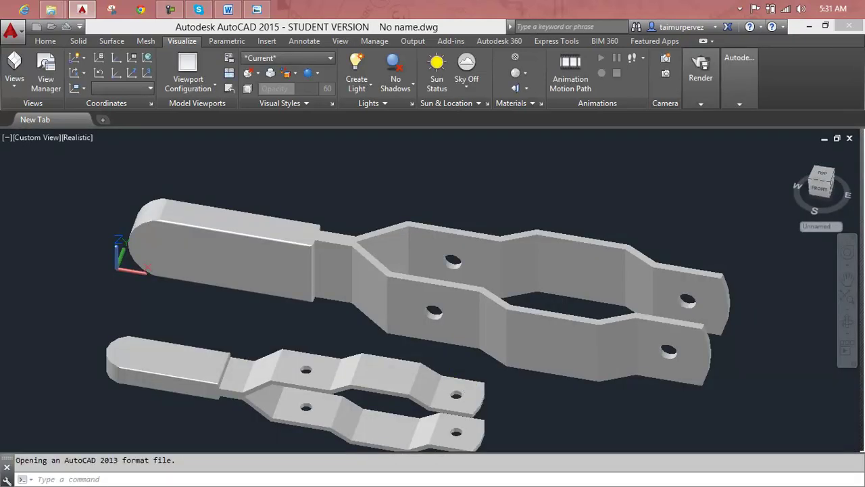
Start opening another existing drawing from the Application menu.
{"action": "scroll", "coordinate": [379, 270], "scroll_direction": "up", "scroll_amount": 2}
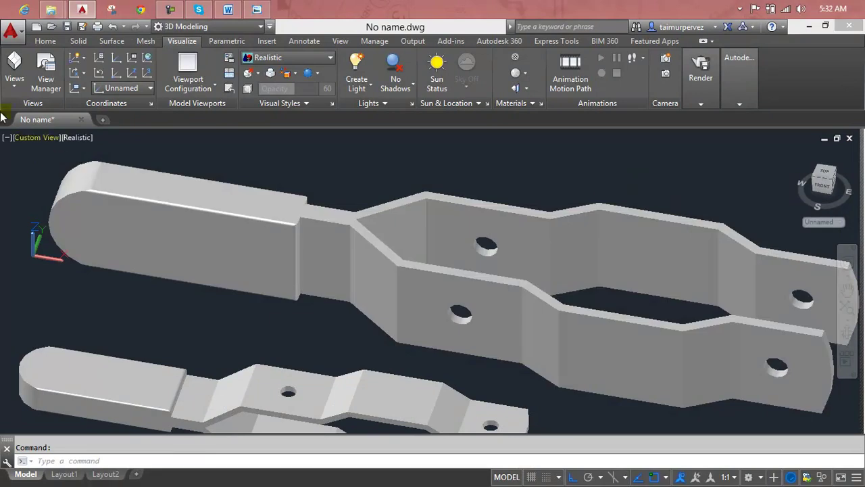
{"action": "left_click", "coordinate": [14, 34]}
{"action": "mouse_move", "coordinate": [44, 126]}
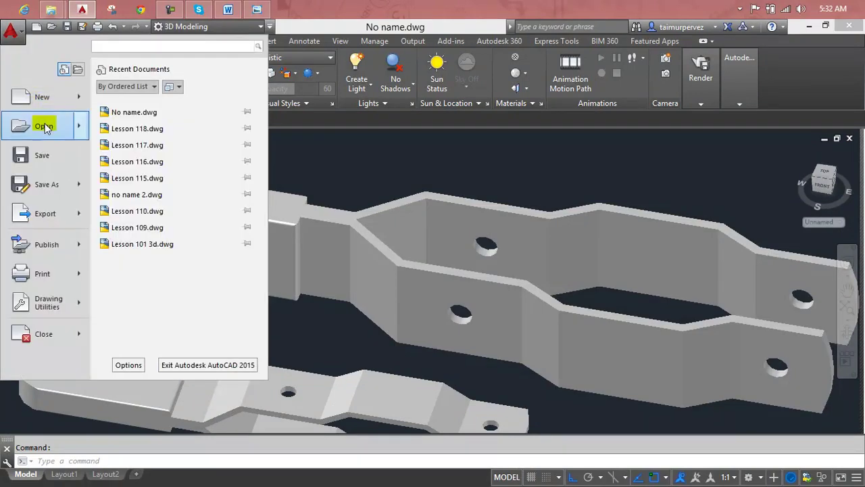
{"action": "left_click", "coordinate": [43, 126]}
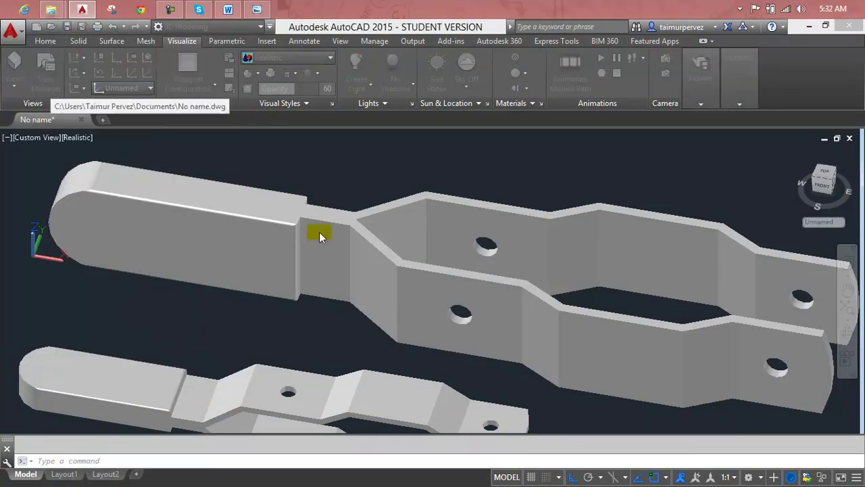
Preview the lesson drawings and open Lesson 115.
{"action": "left_click", "coordinate": [368, 214]}
{"action": "left_click", "coordinate": [369, 226]}
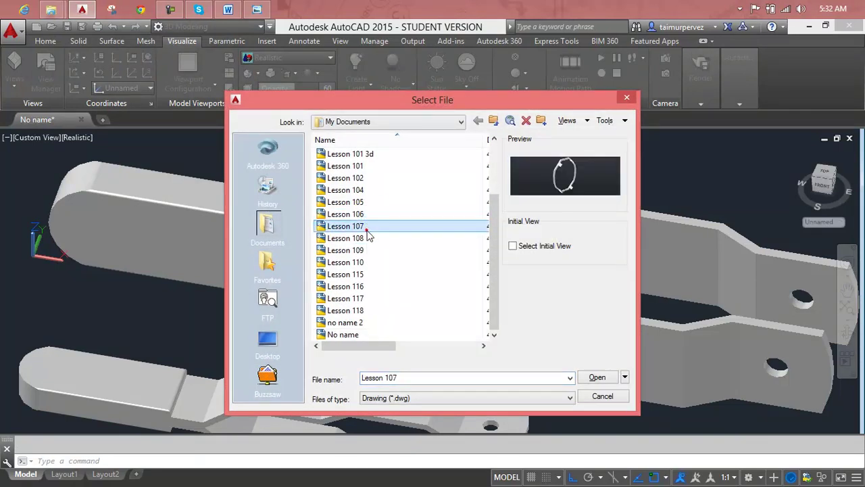
{"action": "left_click", "coordinate": [368, 262]}
{"action": "left_click", "coordinate": [369, 239]}
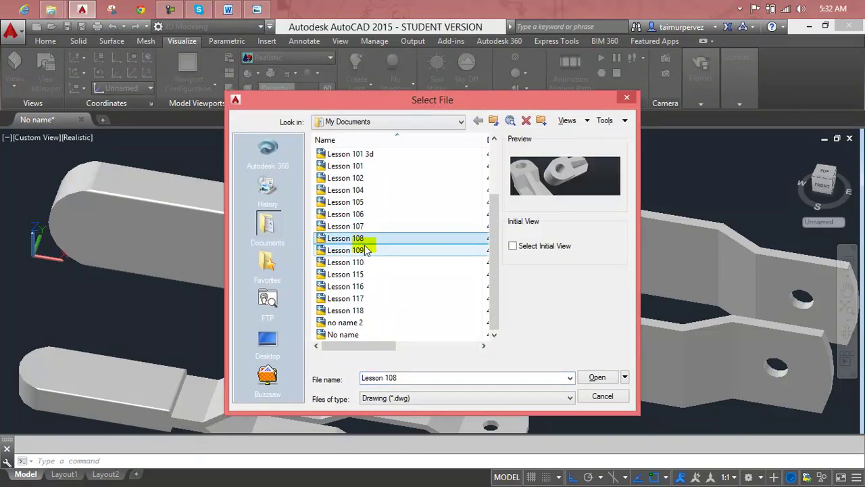
{"action": "left_click", "coordinate": [367, 251]}
{"action": "left_click", "coordinate": [363, 262]}
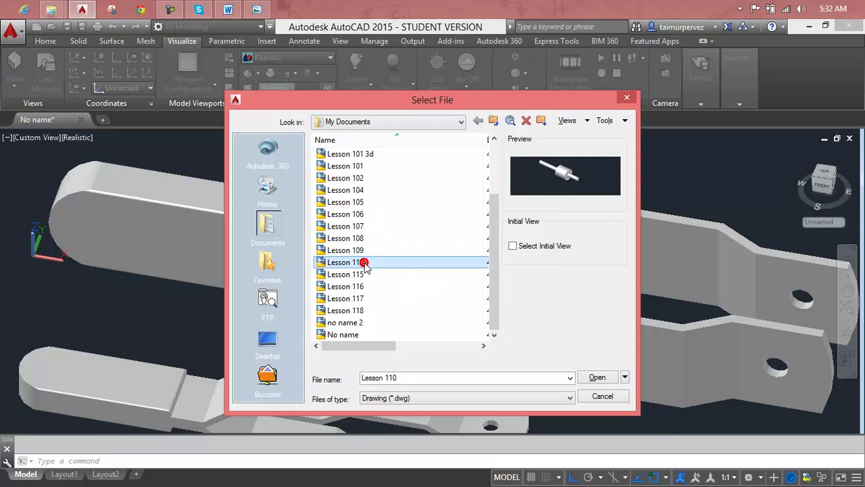
{"action": "left_click", "coordinate": [362, 274]}
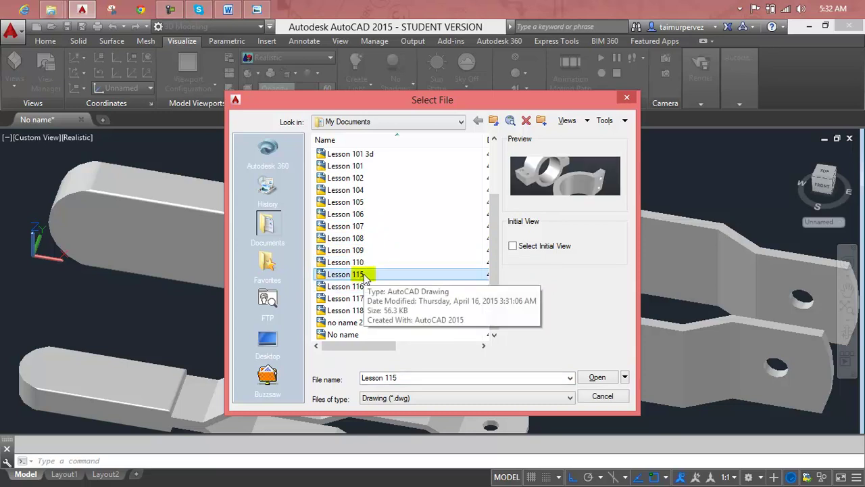
{"action": "double_click", "coordinate": [363, 275]}
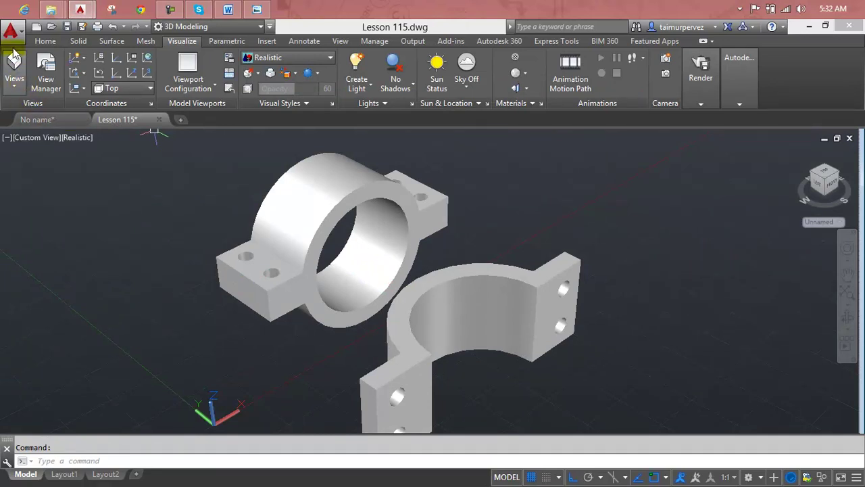
Open the Lesson 108 drawing in its own tab.
{"action": "left_click", "coordinate": [11, 30]}
{"action": "key", "text": "Escape"}
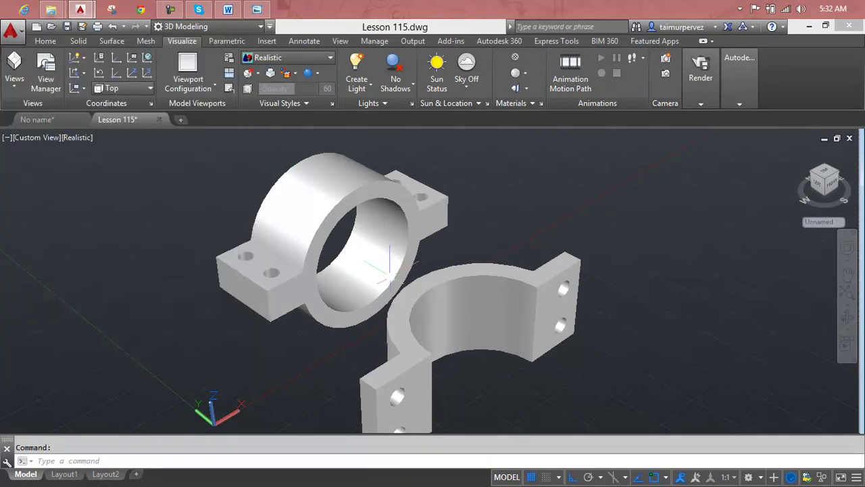
{"action": "left_click", "coordinate": [413, 298]}
{"action": "key", "text": "ctrl+o"}
{"action": "left_click", "coordinate": [413, 299]}
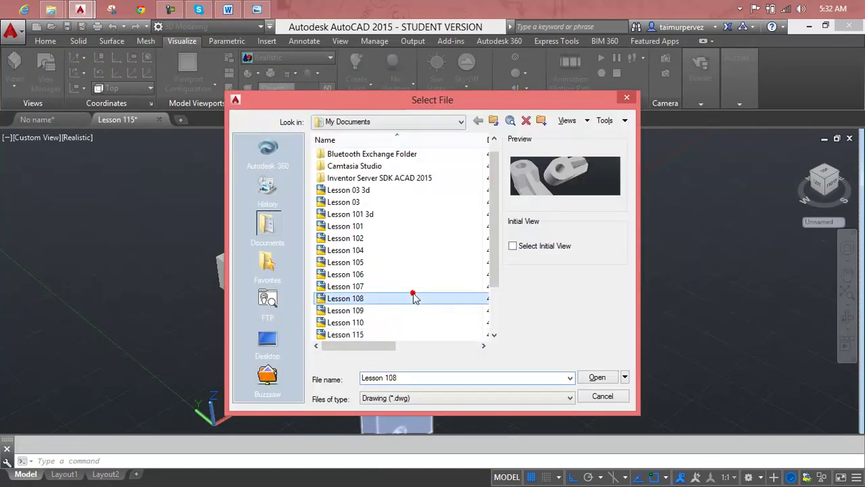
{"action": "double_click", "coordinate": [413, 298]}
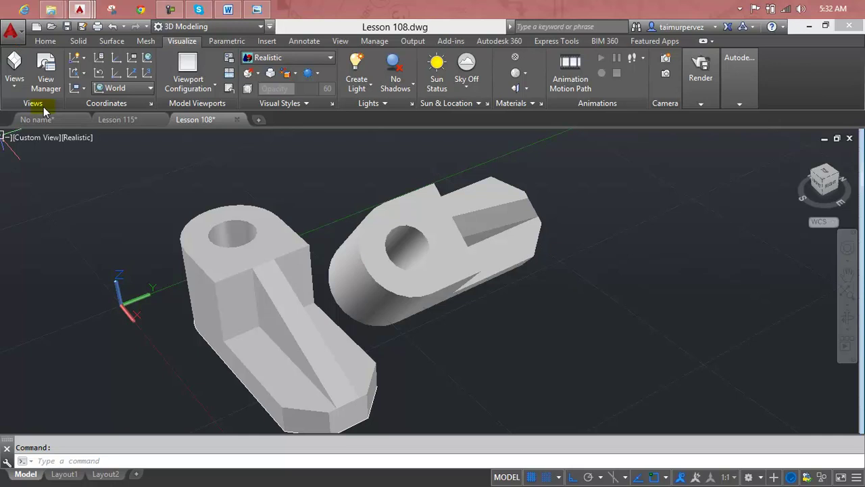
Open the Lesson 118 drawing in its own tab.
{"action": "left_click", "coordinate": [11, 30]}
{"action": "key", "text": "Escape"}
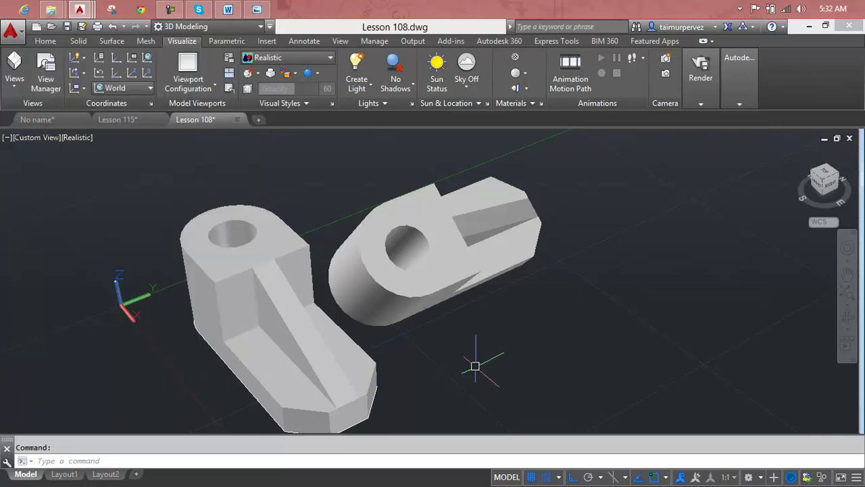
{"action": "key", "text": "ctrl+o"}
{"action": "left_click", "coordinate": [406, 299]}
{"action": "scroll", "coordinate": [408, 302], "scroll_direction": "down", "scroll_amount": 1}
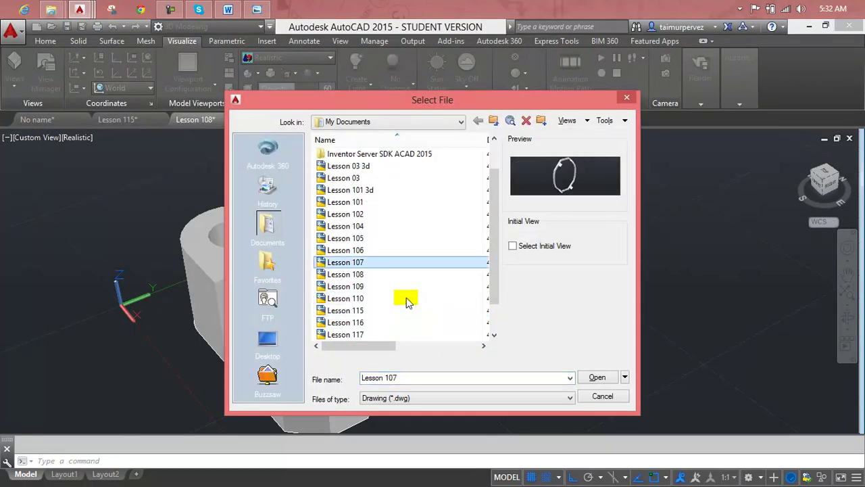
{"action": "scroll", "coordinate": [408, 302], "scroll_direction": "down", "scroll_amount": 1}
{"action": "left_click", "coordinate": [407, 299]}
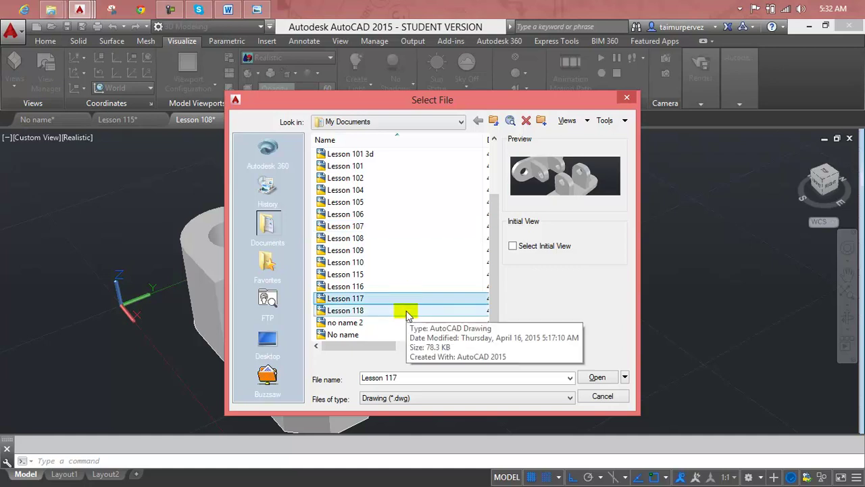
{"action": "left_click", "coordinate": [408, 311]}
{"action": "left_click", "coordinate": [587, 380]}
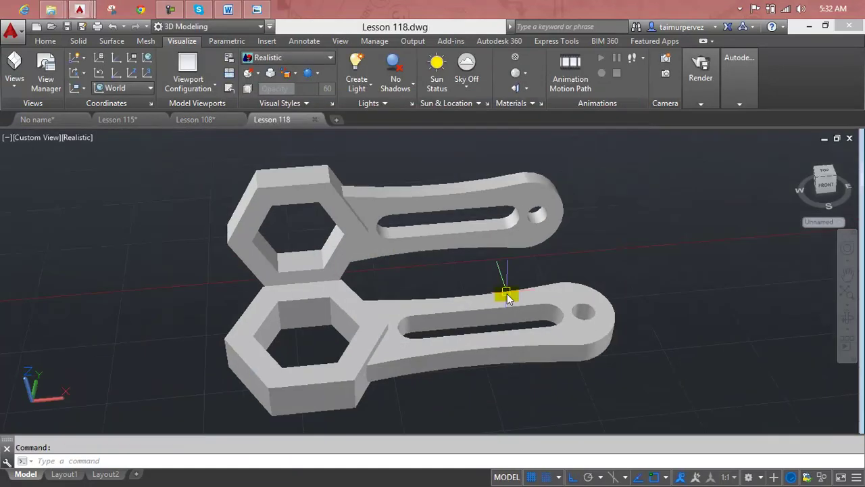
Select both wrench solids, then close Lesson 118, answering the save prompt.
{"action": "left_click", "coordinate": [655, 184]}
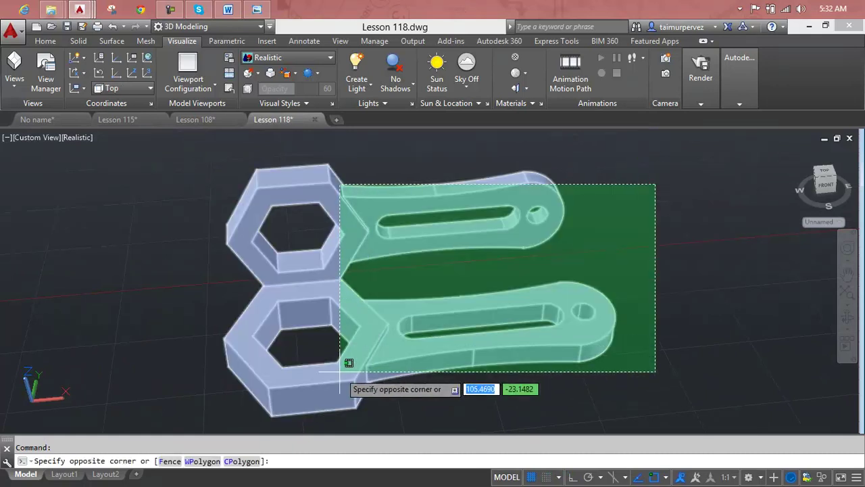
{"action": "left_click", "coordinate": [332, 348]}
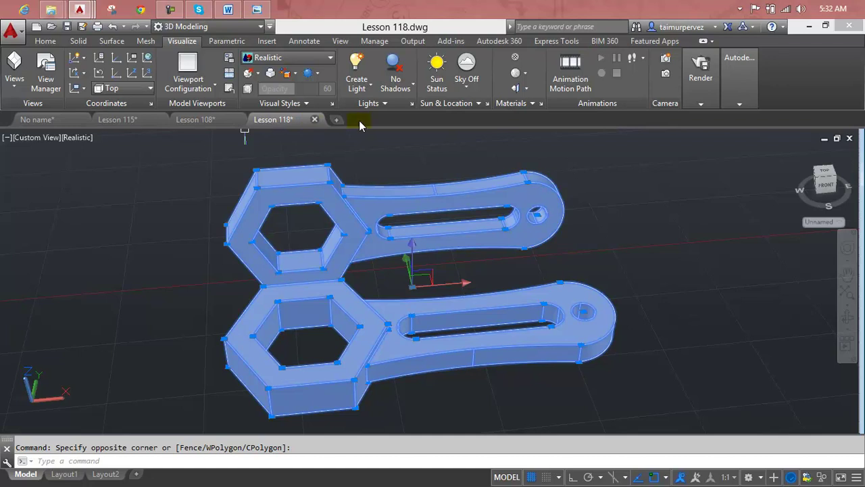
{"action": "left_click", "coordinate": [850, 138]}
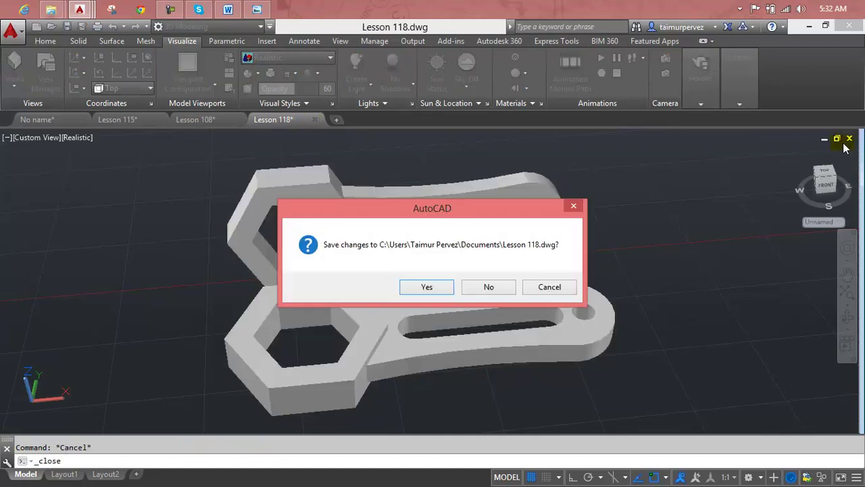
{"action": "left_click", "coordinate": [415, 287]}
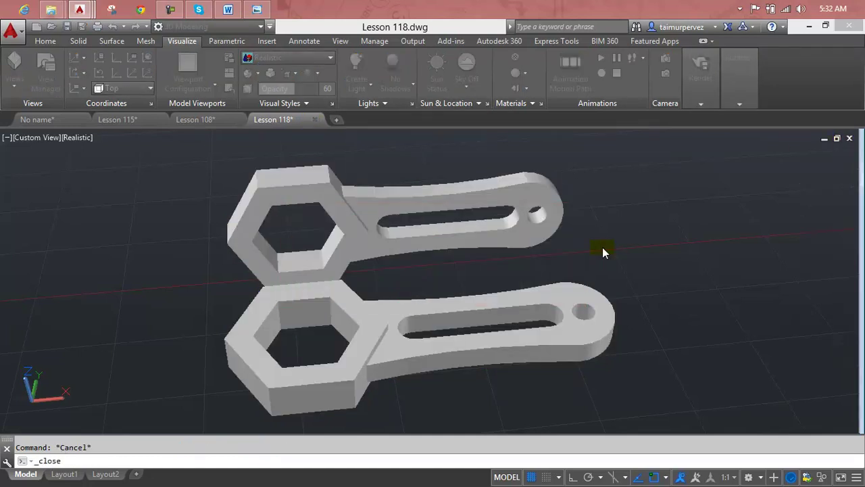
Close the Lesson 108, Lesson 115 and No name drawings, saving changes each time.
{"action": "left_click", "coordinate": [850, 139]}
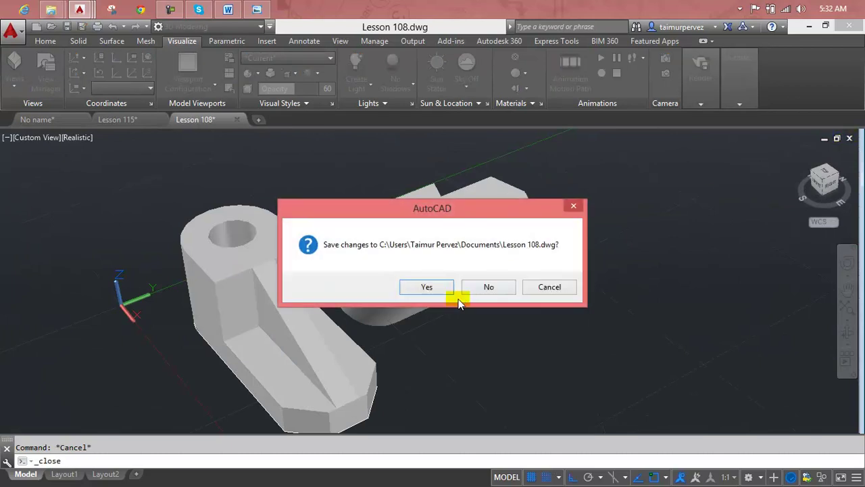
{"action": "left_click", "coordinate": [441, 289]}
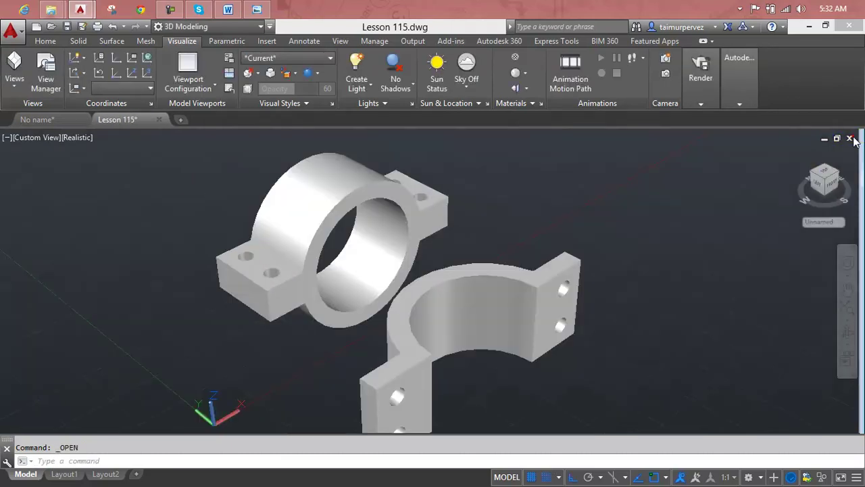
{"action": "left_click", "coordinate": [850, 138]}
{"action": "left_click", "coordinate": [443, 288]}
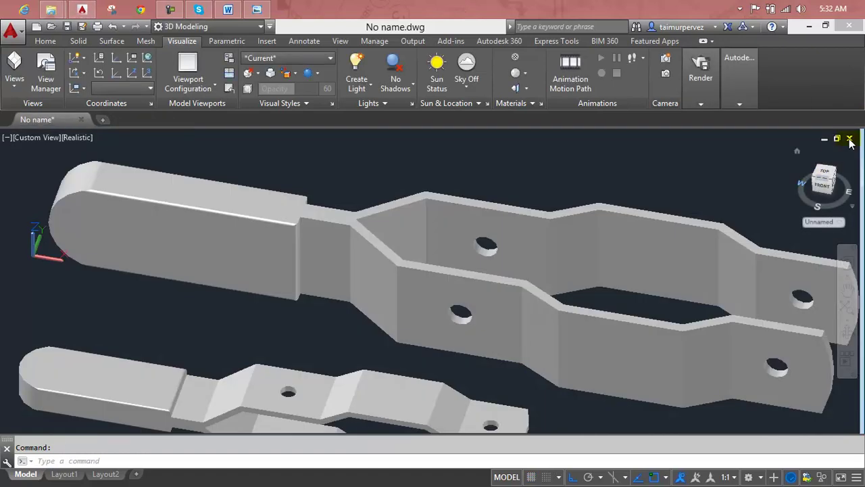
{"action": "left_click", "coordinate": [850, 139]}
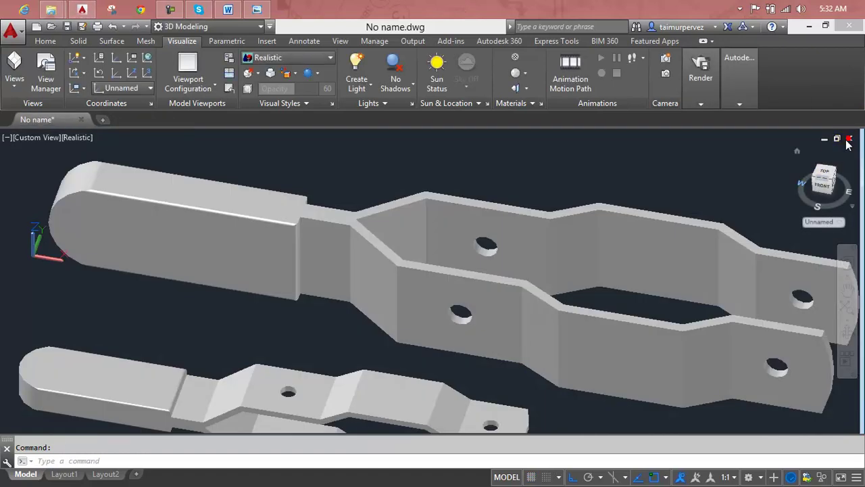
{"action": "left_click", "coordinate": [444, 289]}
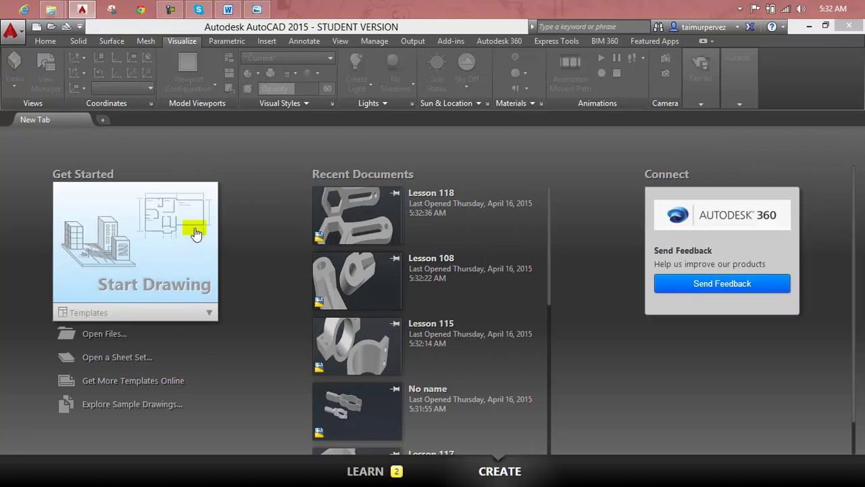
Start a new blank Drawing5 and bring up reference drawing 111 in Photo Viewer.
{"action": "left_click", "coordinate": [193, 228]}
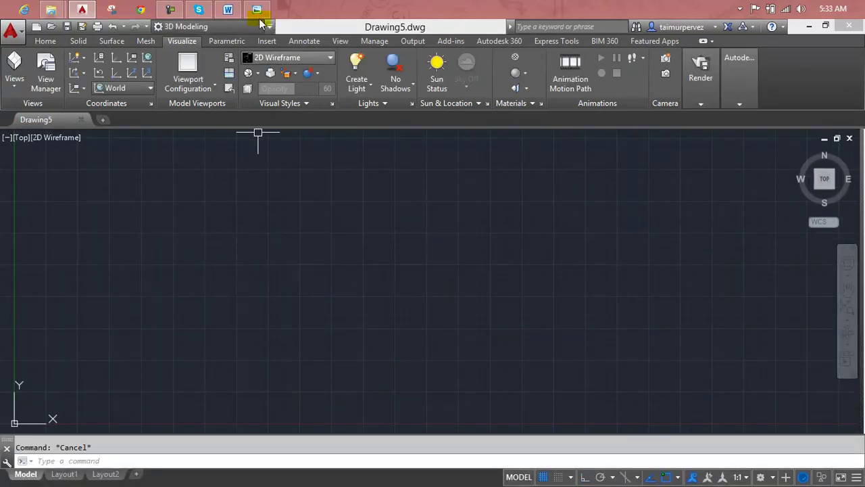
{"action": "left_click", "coordinate": [258, 10]}
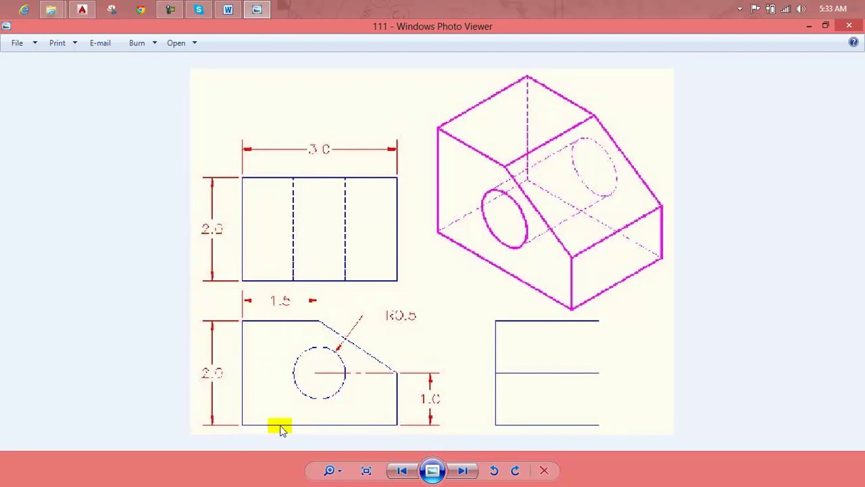
Zoom out on reference drawing 111, then minimize Photo Viewer to return to Drawing5.
{"action": "scroll", "coordinate": [283, 431], "scroll_direction": "down", "scroll_amount": 1}
{"action": "scroll", "coordinate": [300, 423], "scroll_direction": "down", "scroll_amount": 1}
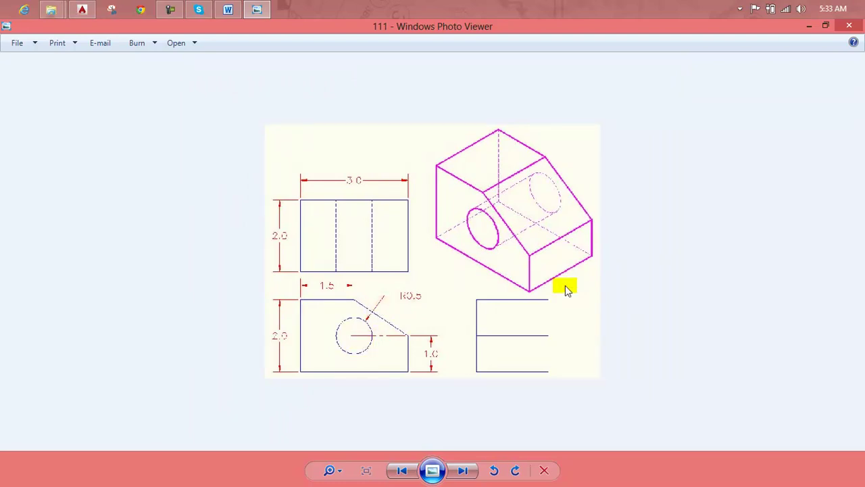
{"action": "left_click", "coordinate": [257, 9]}
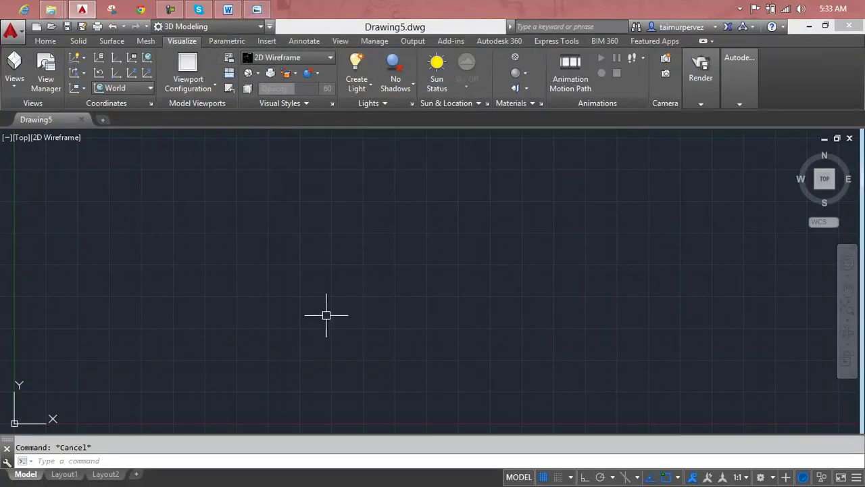
Turn on Ortho and draw the 3-unit base line.
{"action": "type", "text": "l"}
{"action": "key", "text": "Return"}
{"action": "left_click", "coordinate": [236, 314]}
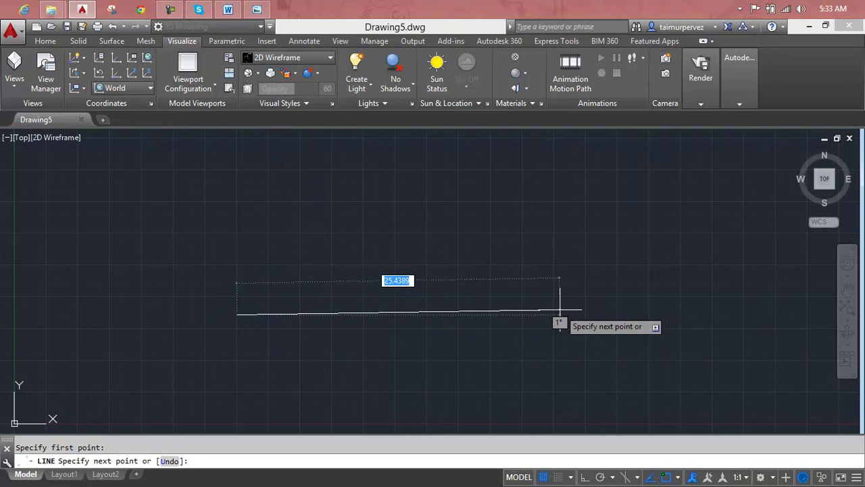
{"action": "key", "text": "F8"}
{"action": "type", "text": "3"}
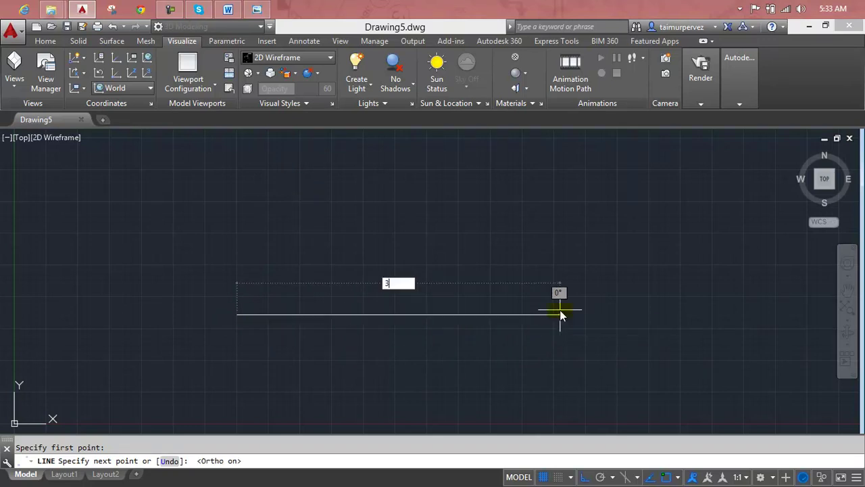
{"action": "key", "text": "Return"}
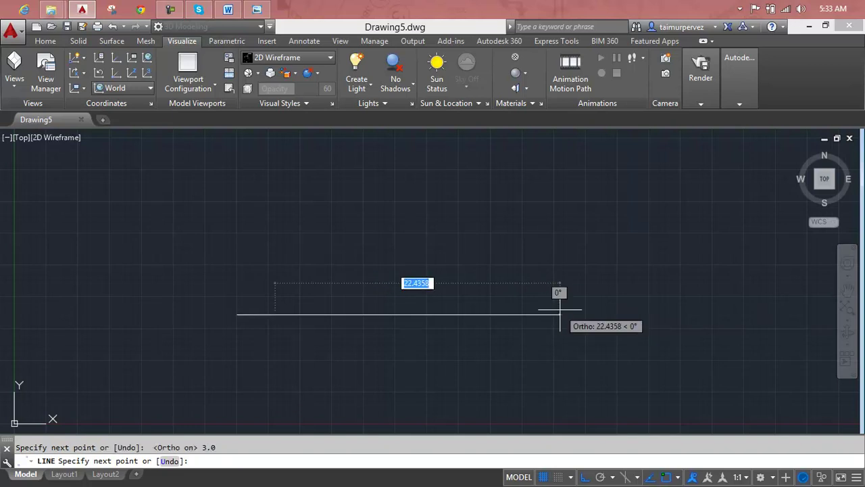
{"action": "key", "text": "Return"}
{"action": "scroll", "coordinate": [244, 314], "scroll_direction": "up", "scroll_amount": 6}
{"action": "scroll", "coordinate": [382, 326], "scroll_direction": "up", "scroll_amount": 2}
{"action": "scroll", "coordinate": [392, 304], "scroll_direction": "up", "scroll_amount": 2}
{"action": "middle_click_drag", "start_coordinate": [412, 282], "coordinate": [410, 271]}
{"action": "key", "text": "Escape"}
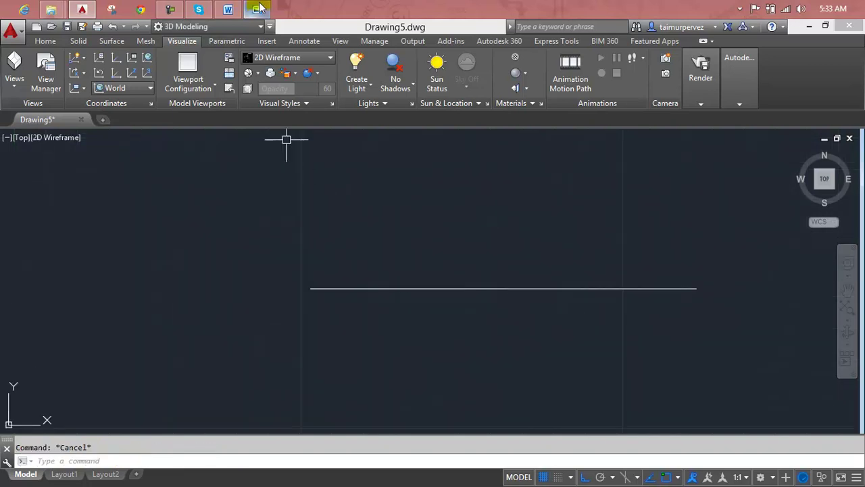
{"action": "left_click", "coordinate": [257, 9]}
{"action": "left_click", "coordinate": [257, 8]}
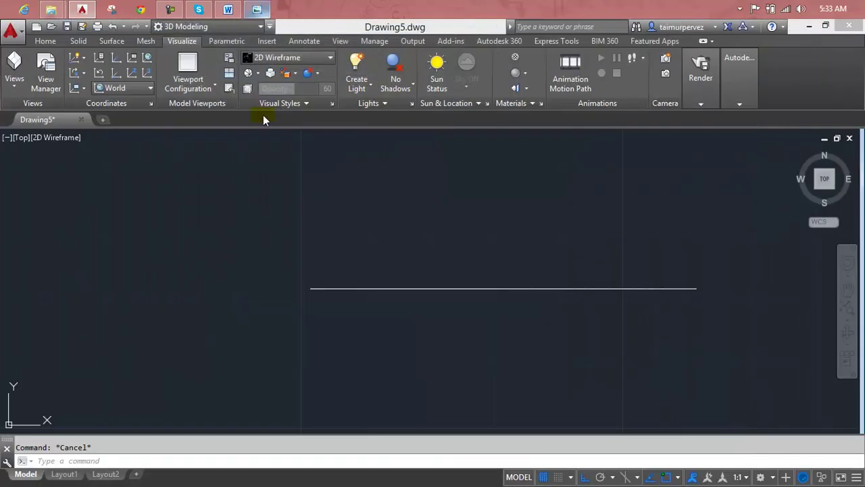
Draw the 2-unit left side up from the base line's left end.
{"action": "type", "text": "l"}
{"action": "key", "text": "Return"}
{"action": "left_click", "coordinate": [310, 289]}
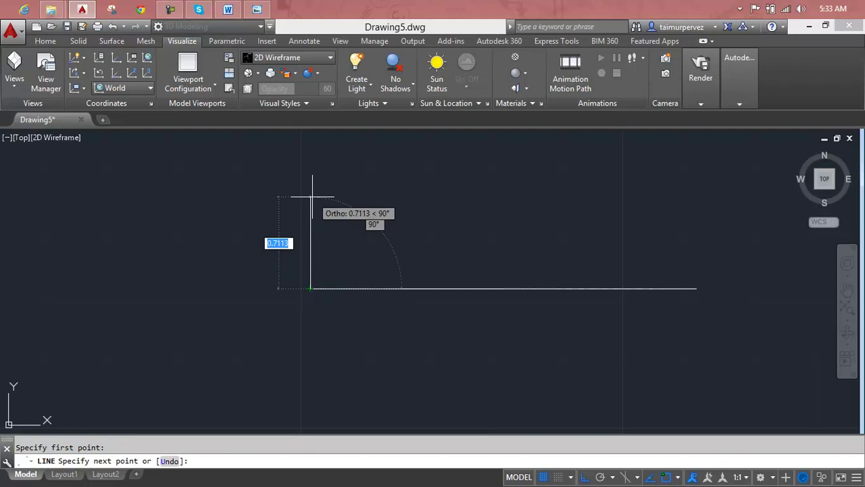
{"action": "type", "text": "2"}
{"action": "key", "text": "Return"}
{"action": "scroll", "coordinate": [312, 197], "scroll_direction": "down", "scroll_amount": 4}
{"action": "middle_click_drag", "start_coordinate": [312, 196], "coordinate": [307, 299]}
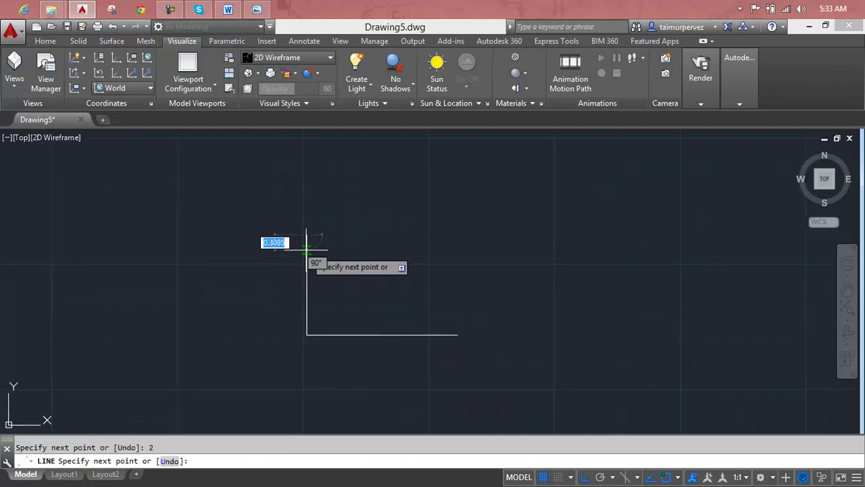
{"action": "key", "text": "Escape"}
{"action": "left_click", "coordinate": [257, 9]}
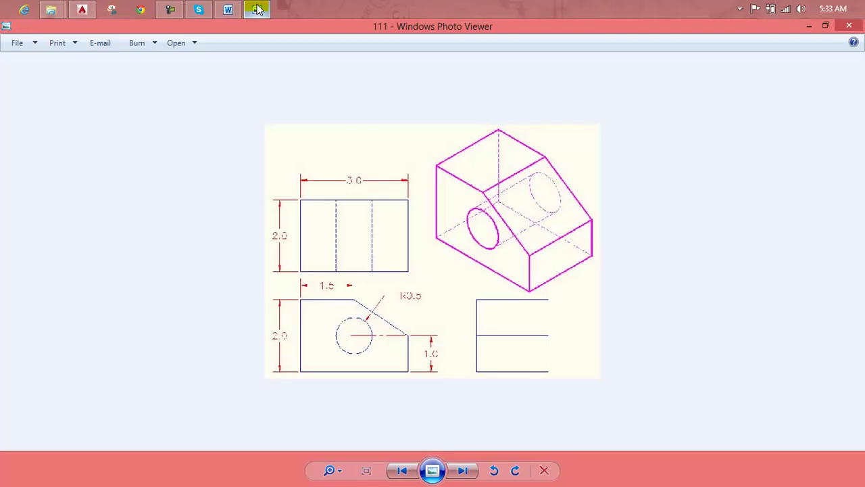
{"action": "left_click", "coordinate": [257, 9]}
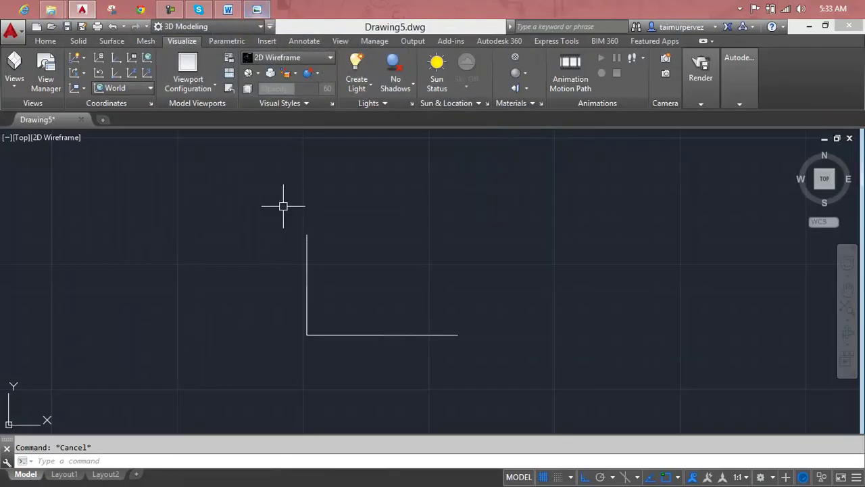
Draw the 1.5-unit top edge from the left side's top end.
{"action": "type", "text": "l"}
{"action": "key", "text": "Return"}
{"action": "left_click", "coordinate": [307, 235]}
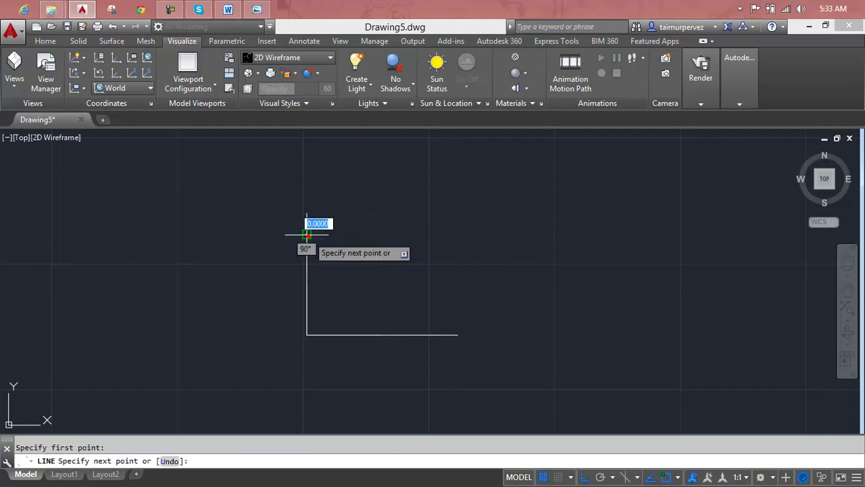
{"action": "type", "text": "1.5"}
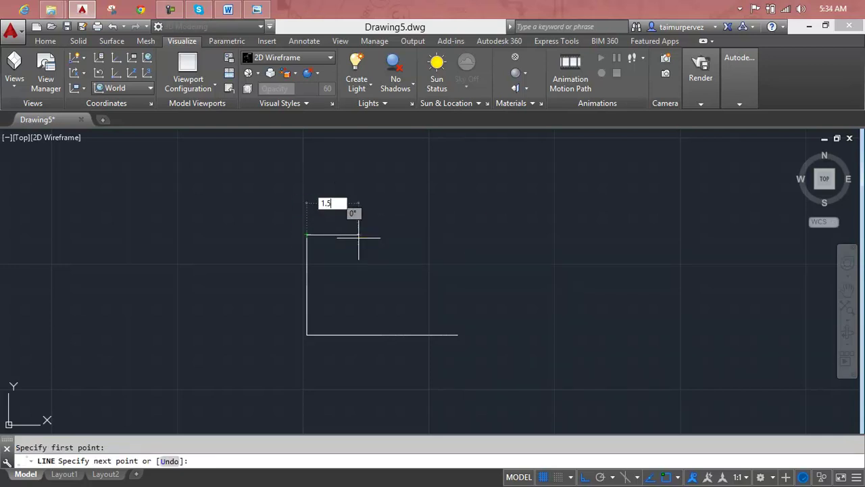
{"action": "key", "text": "Return"}
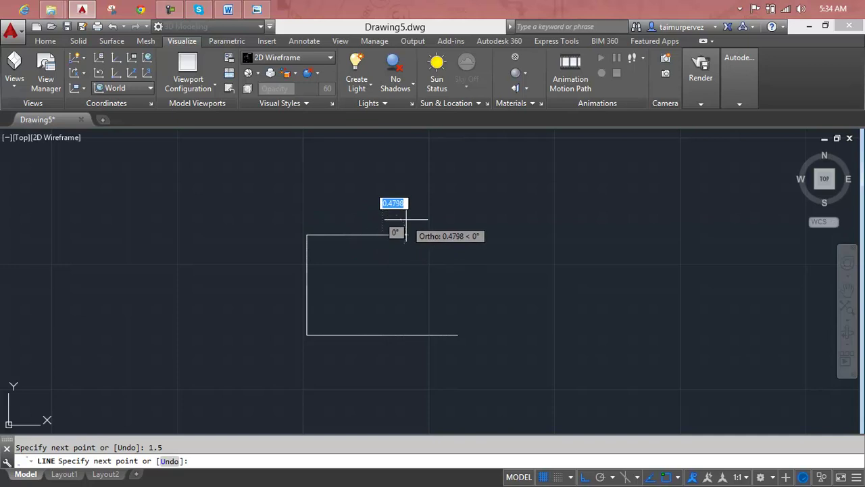
{"action": "key", "text": "Escape"}
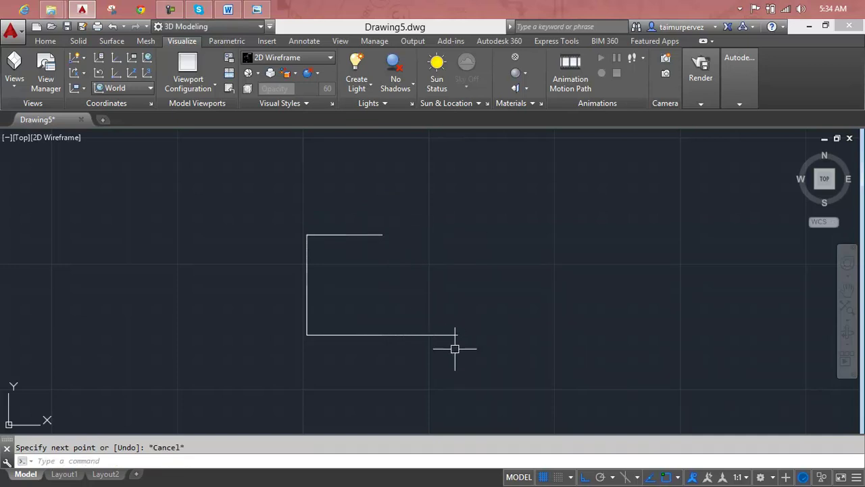
{"action": "left_click", "coordinate": [259, 9]}
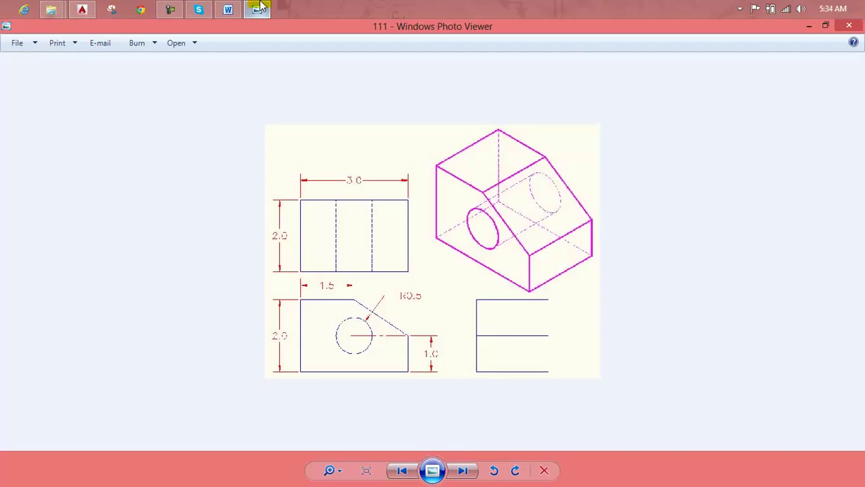
{"action": "left_click", "coordinate": [261, 6]}
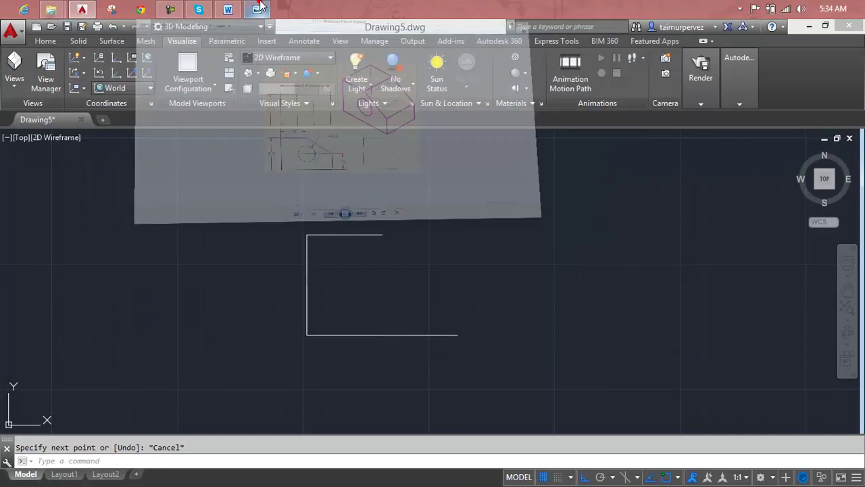
Draw the 1.0-unit right side up from the base line's right end.
{"action": "type", "text": "l"}
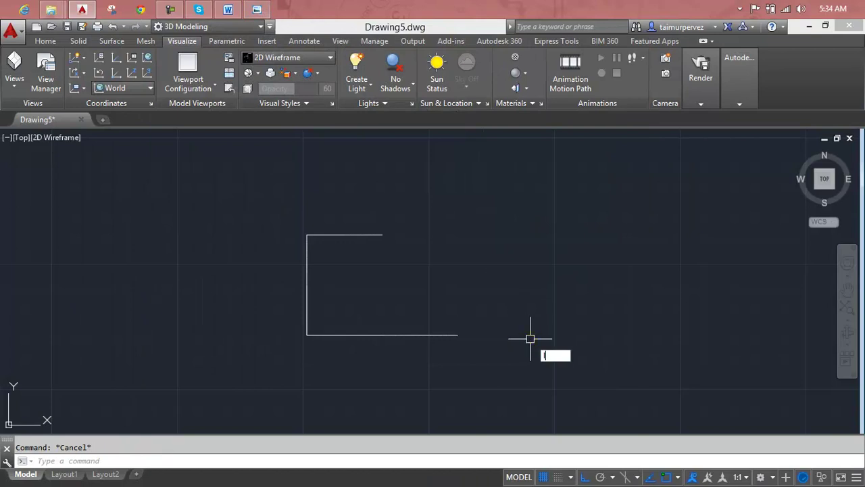
{"action": "key", "text": "Return"}
{"action": "left_click", "coordinate": [458, 335]}
{"action": "type", "text": "10"}
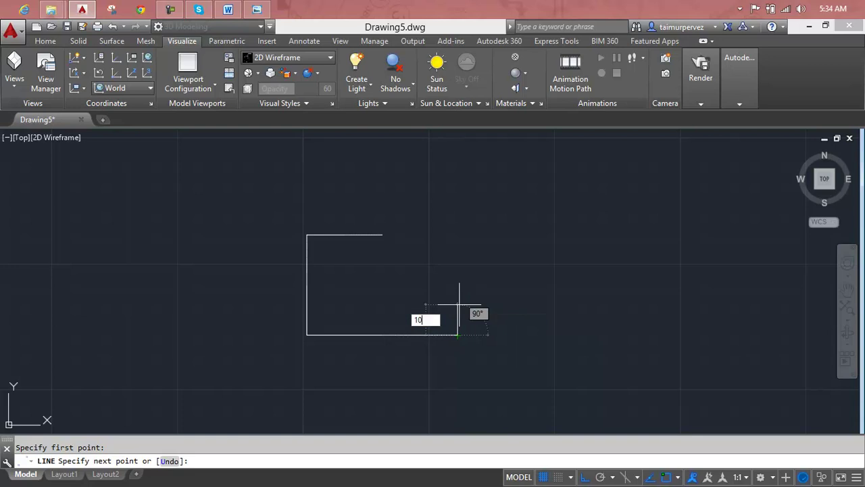
{"action": "key", "text": "Return"}
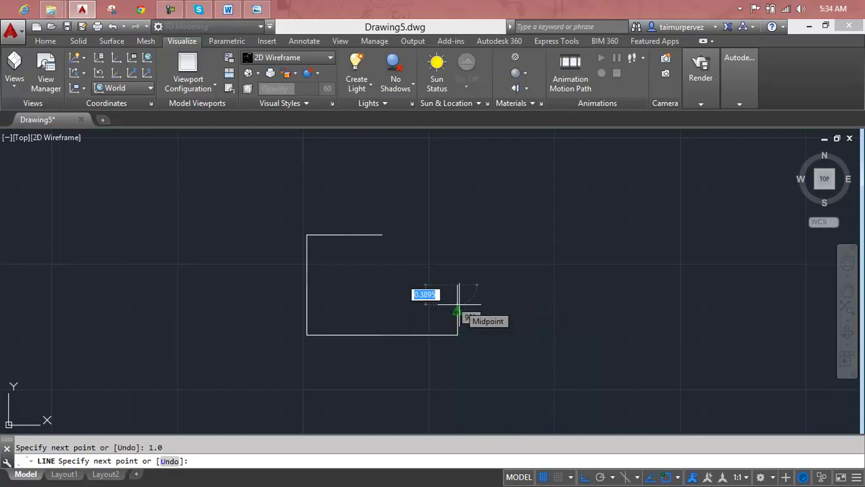
{"action": "key", "text": "Escape"}
Draw the sloped edge joining the top edge's right end to the right side's top.
{"action": "type", "text": "l"}
{"action": "key", "text": "Return"}
{"action": "left_click", "coordinate": [382, 234]}
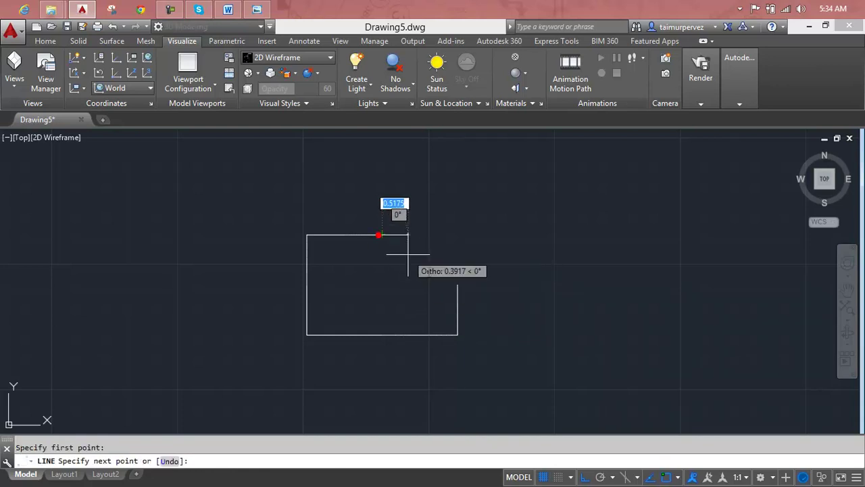
{"action": "left_click", "coordinate": [458, 285]}
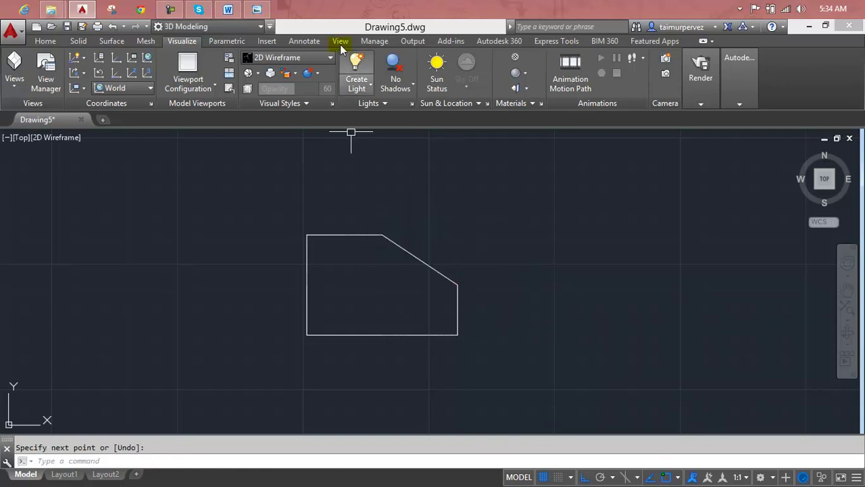
{"action": "left_click", "coordinate": [256, 9]}
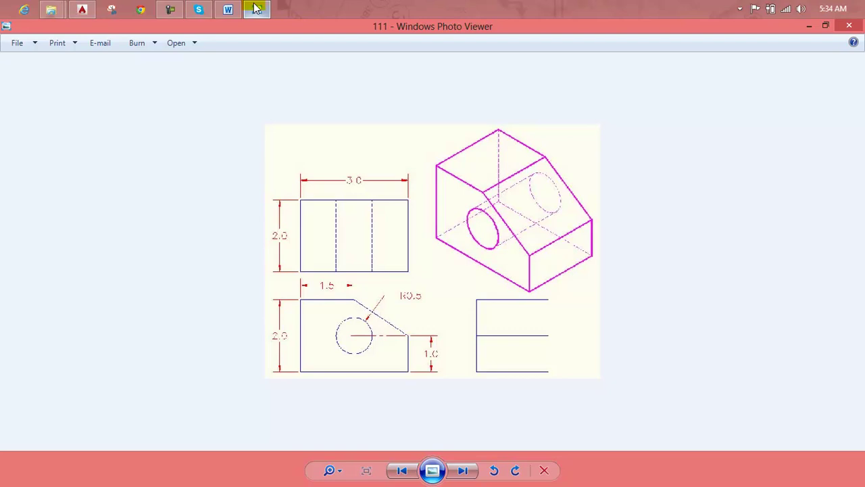
Draw a 1-unit horizontal line leftward from the slope's lower corner.
{"action": "left_click", "coordinate": [257, 8]}
{"action": "key", "text": "Escape"}
{"action": "type", "text": "l"}
{"action": "key", "text": "Return"}
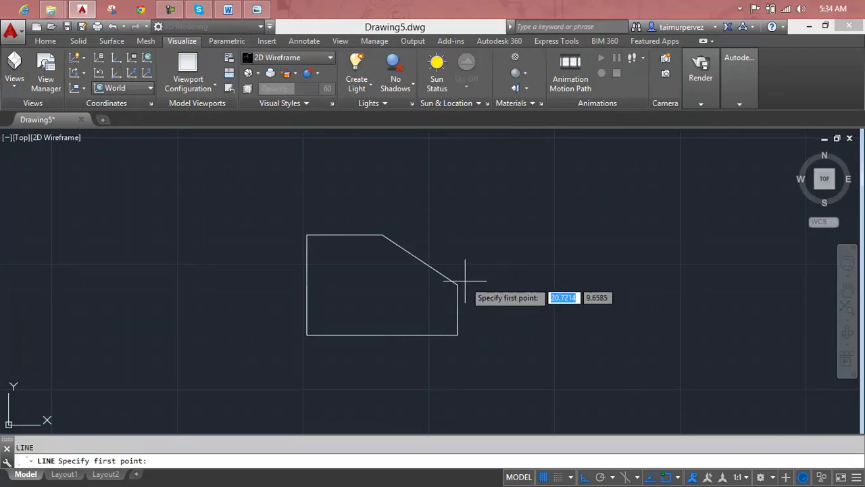
{"action": "left_click", "coordinate": [458, 284]}
{"action": "type", "text": "1"}
{"action": "key", "text": "Return"}
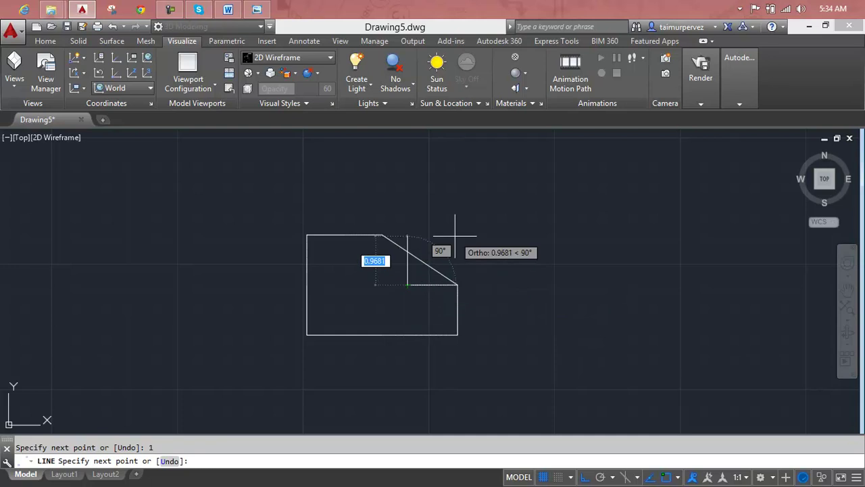
{"action": "key", "text": "Escape"}
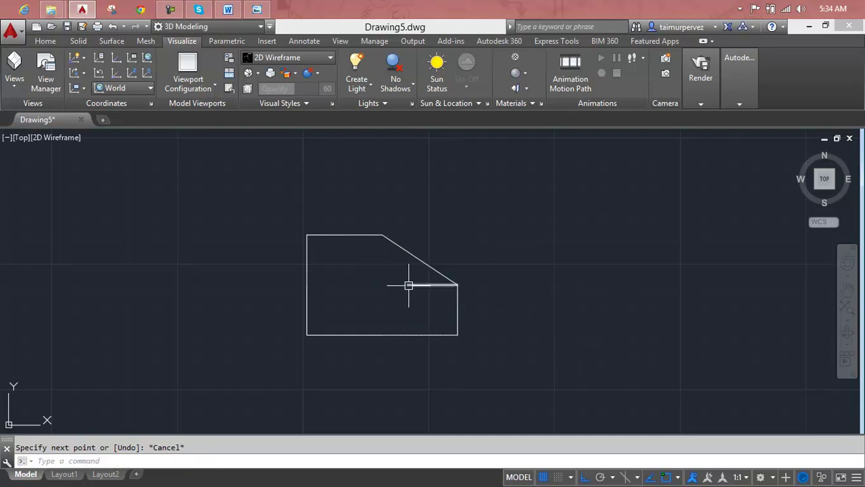
{"action": "key", "text": "Escape"}
Draw the hole circle centred on the guide line's inner end, then select the leftover guide line.
{"action": "type", "text": "c"}
{"action": "key", "text": "Return"}
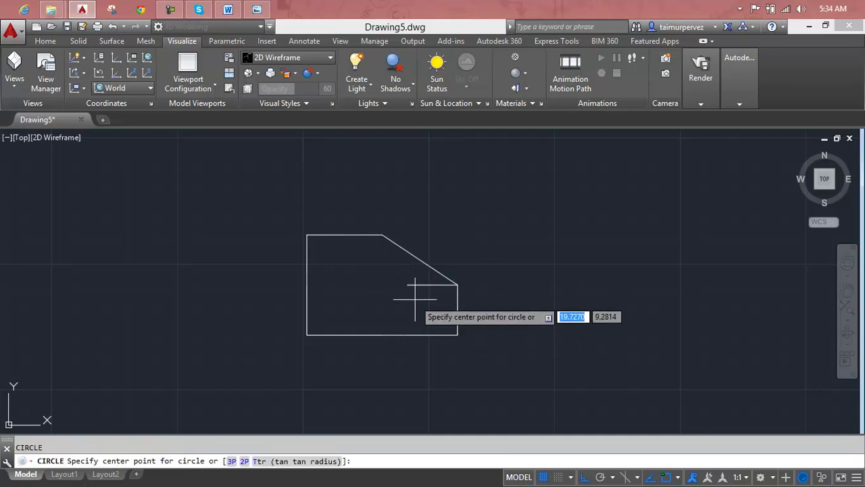
{"action": "left_click", "coordinate": [407, 285]}
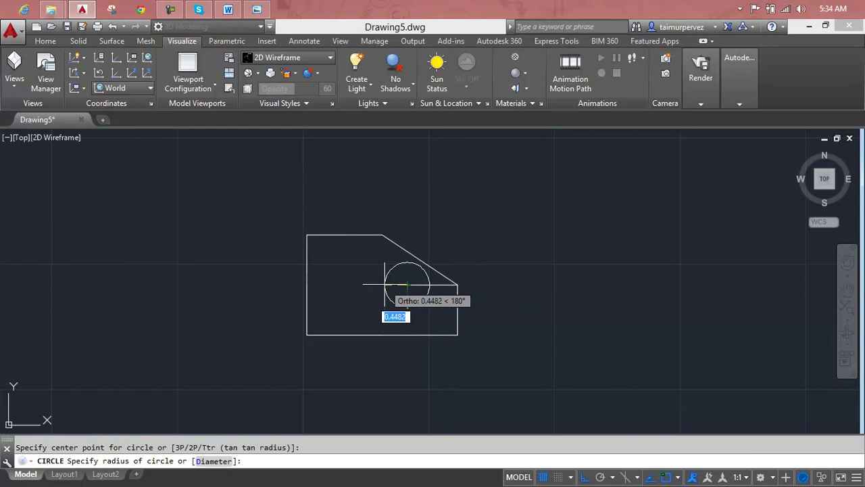
{"action": "left_click", "coordinate": [391, 284]}
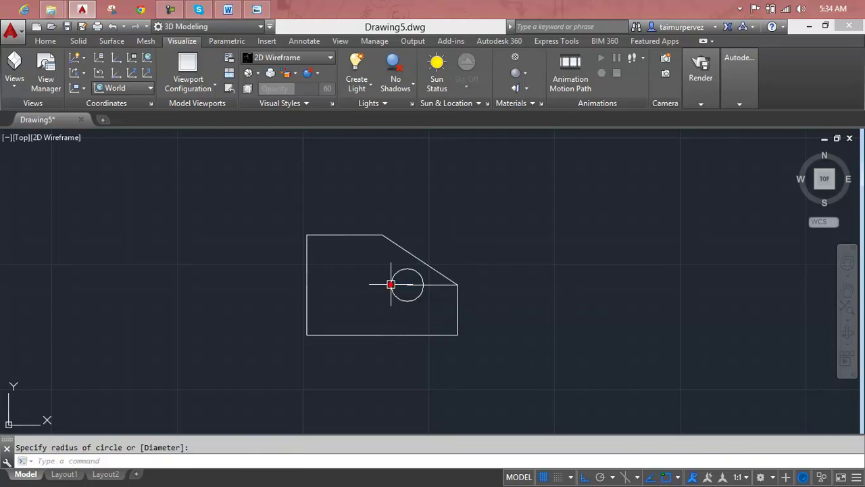
{"action": "left_click", "coordinate": [257, 8]}
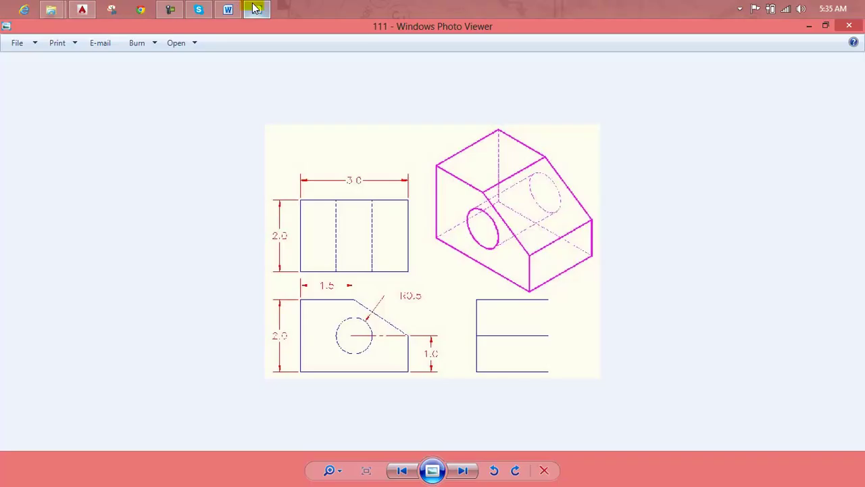
{"action": "left_click", "coordinate": [257, 8]}
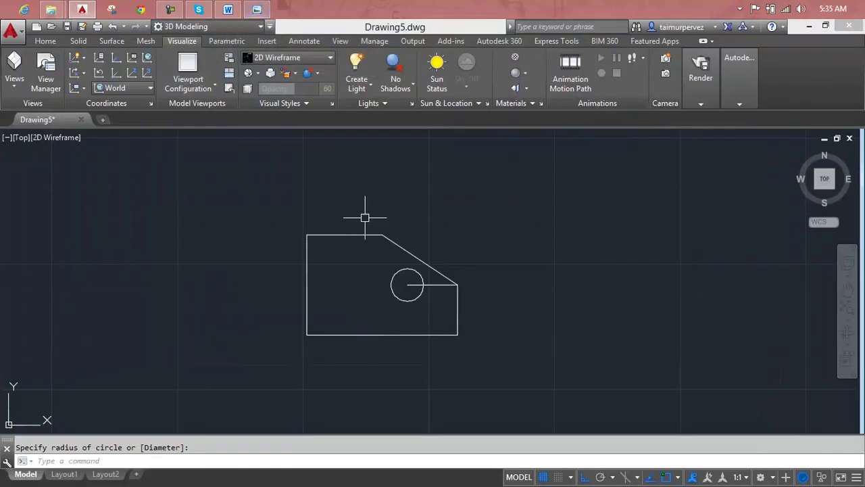
{"action": "key", "text": "Escape"}
{"action": "left_click", "coordinate": [432, 284]}
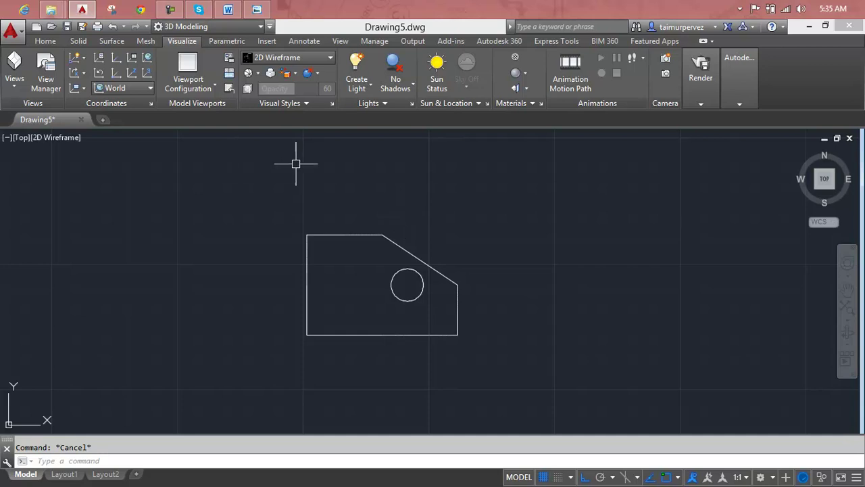
Start an EXT extrusion of the profile and hole, then cancel it.
{"action": "type", "text": "EXT"}
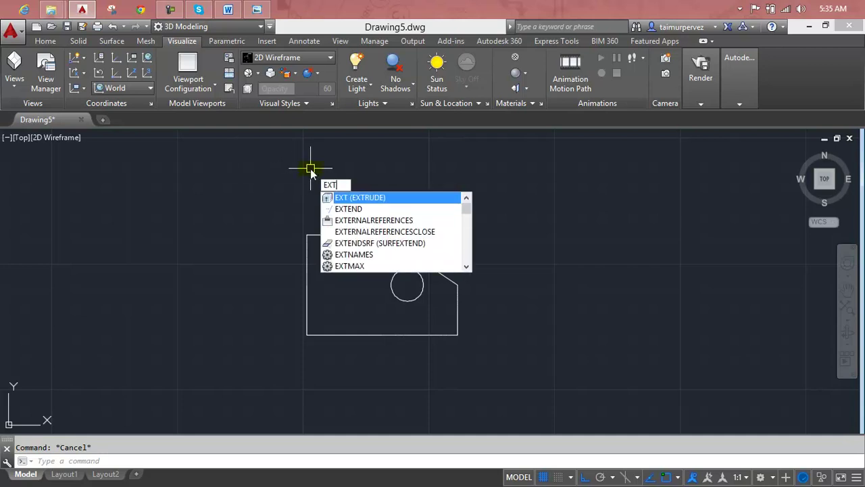
{"action": "key", "text": "Return"}
{"action": "left_click", "coordinate": [581, 203]}
{"action": "left_click", "coordinate": [262, 371]}
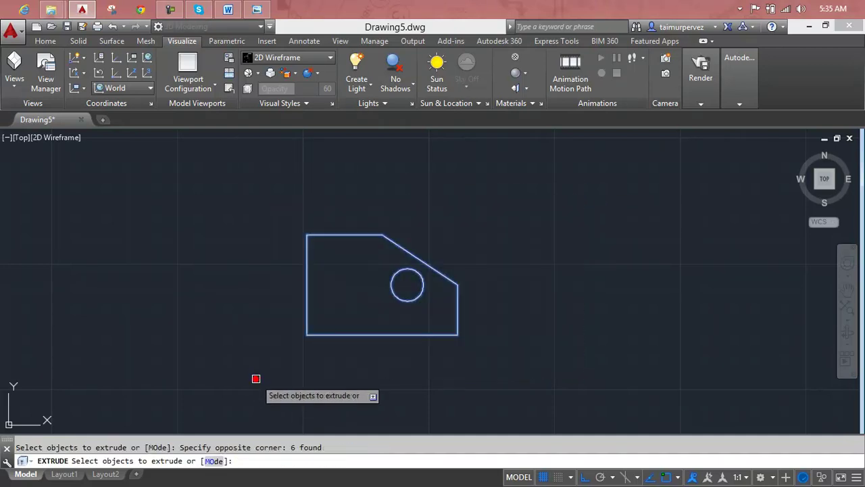
{"action": "key", "text": "Return"}
{"action": "key", "text": "Escape"}
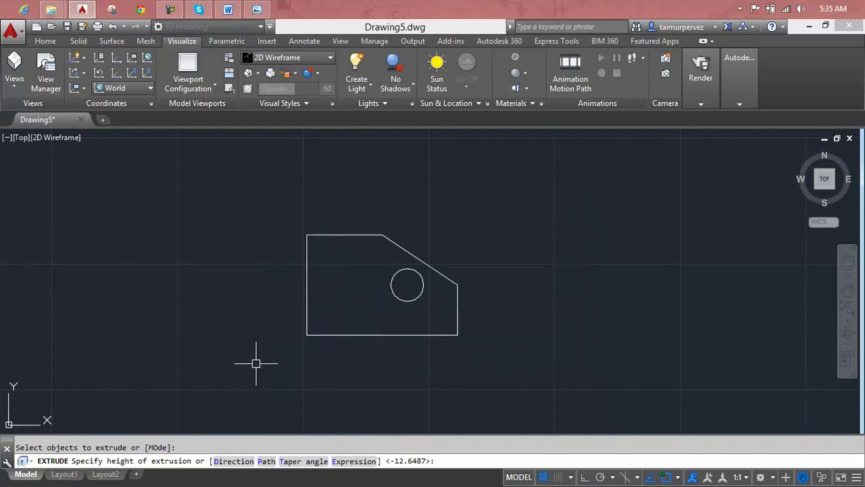
Create boundary polylines with BO by picking a point inside the profile.
{"action": "type", "text": "bo"}
{"action": "key", "text": "Return"}
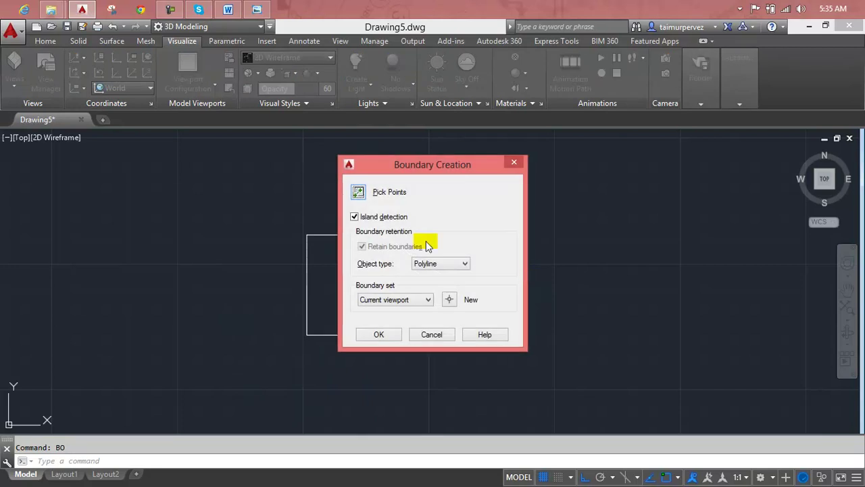
{"action": "left_click", "coordinate": [358, 192]}
{"action": "left_click", "coordinate": [359, 257]}
{"action": "key", "text": "Return"}
{"action": "key", "text": "Escape"}
{"action": "mouse_move", "coordinate": [824, 179]}
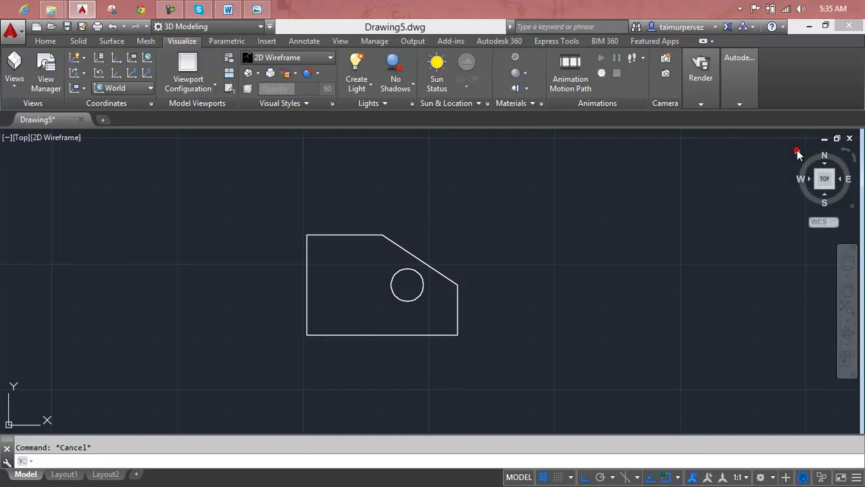
Switch to an isometric view using the ViewCube corner and recentre the profile.
{"action": "left_click", "coordinate": [798, 154]}
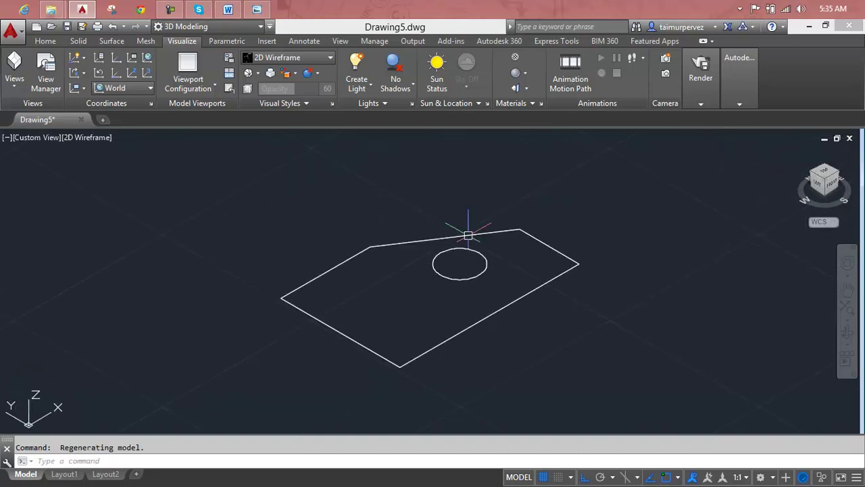
{"action": "middle_click_drag", "start_coordinate": [445, 277], "coordinate": [372, 249]}
{"action": "key", "text": "Escape"}
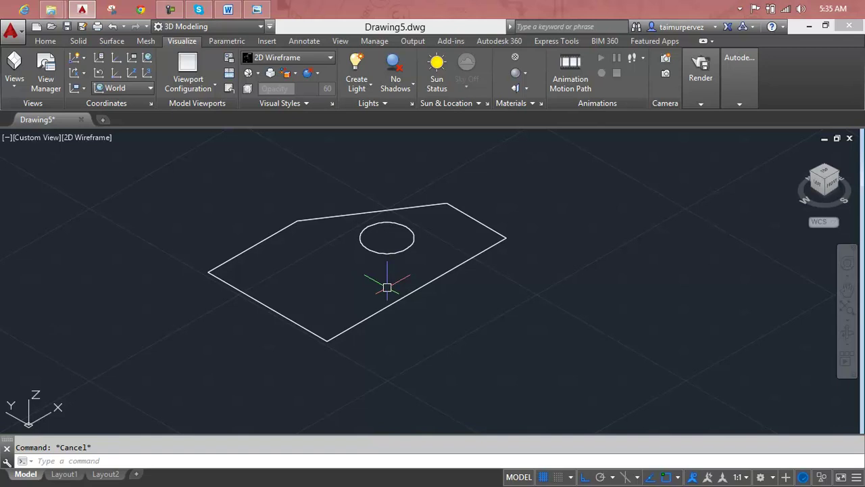
Try rotating the profile and circle with the 2D ROTATE command, then cancel it.
{"action": "type", "text": "ro"}
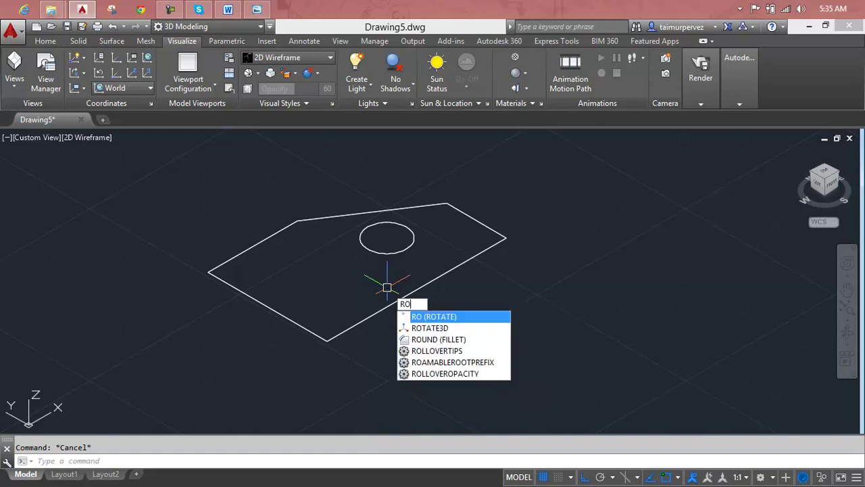
{"action": "key", "text": "Return"}
{"action": "left_click", "coordinate": [546, 201]}
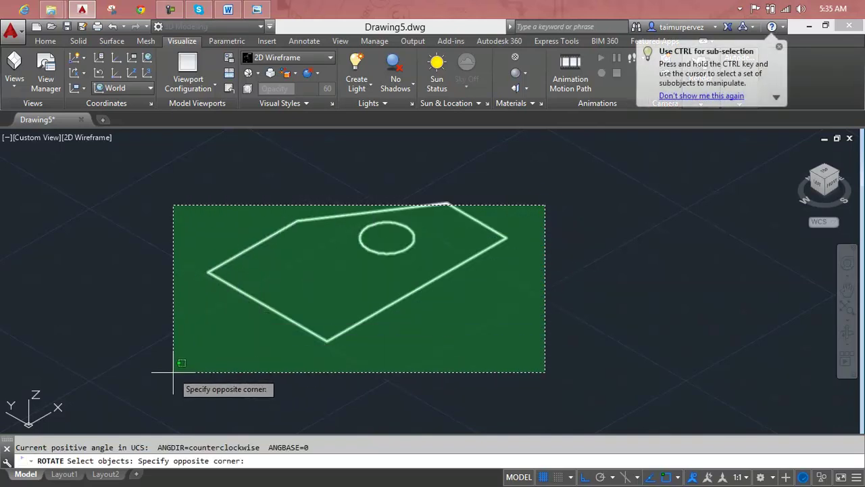
{"action": "left_click", "coordinate": [178, 366]}
{"action": "key", "text": "Return"}
{"action": "left_click", "coordinate": [327, 340]}
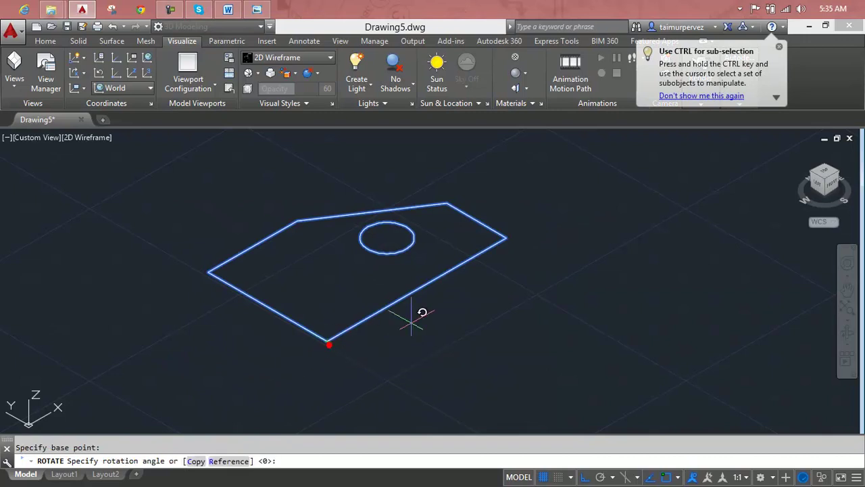
{"action": "left_click", "coordinate": [666, 206]}
{"action": "type", "text": "90"}
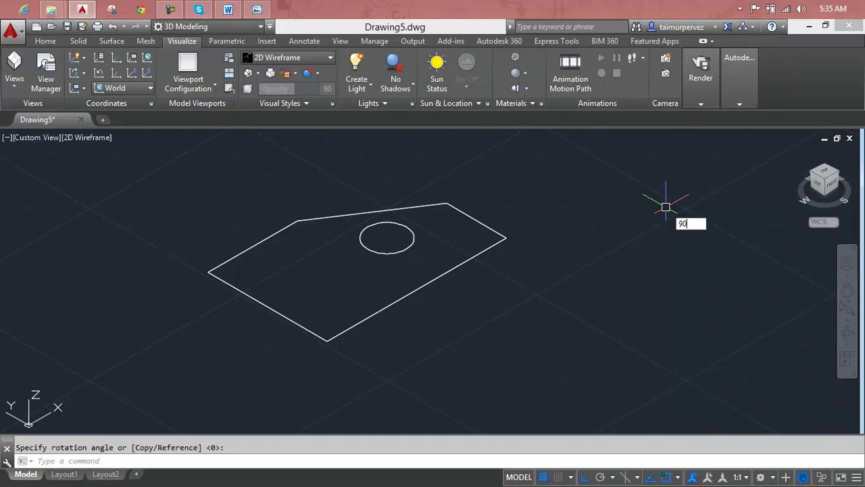
{"action": "key", "text": "Return"}
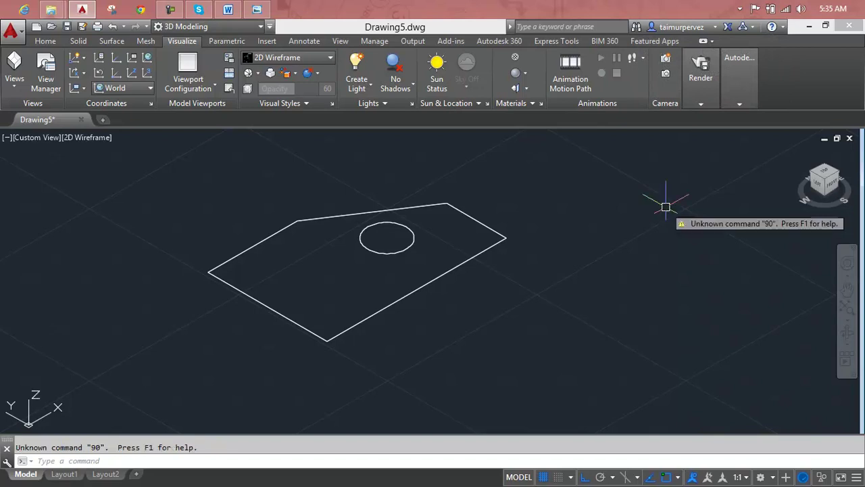
{"action": "key", "text": "F1"}
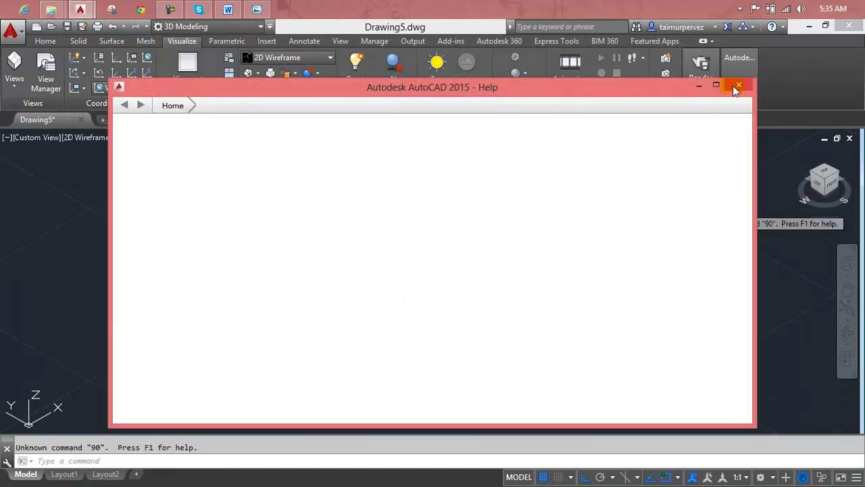
{"action": "left_click", "coordinate": [732, 86]}
{"action": "key", "text": "Escape"}
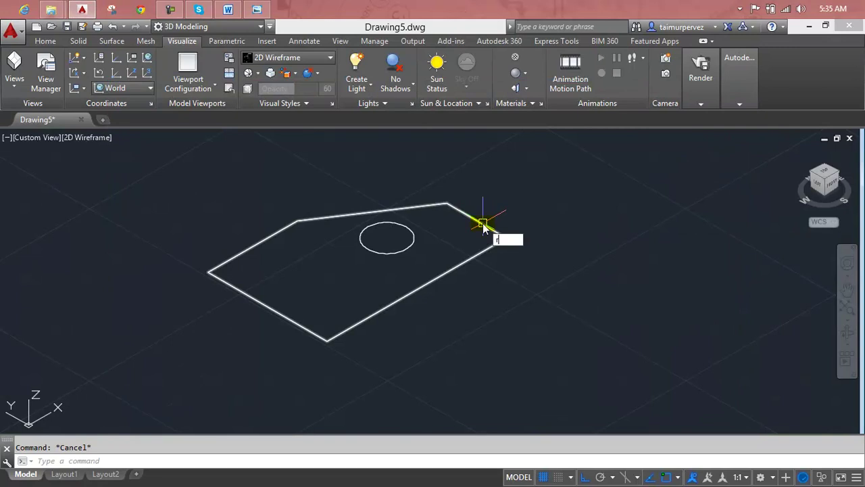
Rotate the profile and hole 90° about the bottom edge with ROTATE3D and recentre the view.
{"action": "type", "text": "o3"}
{"action": "key", "text": "Return"}
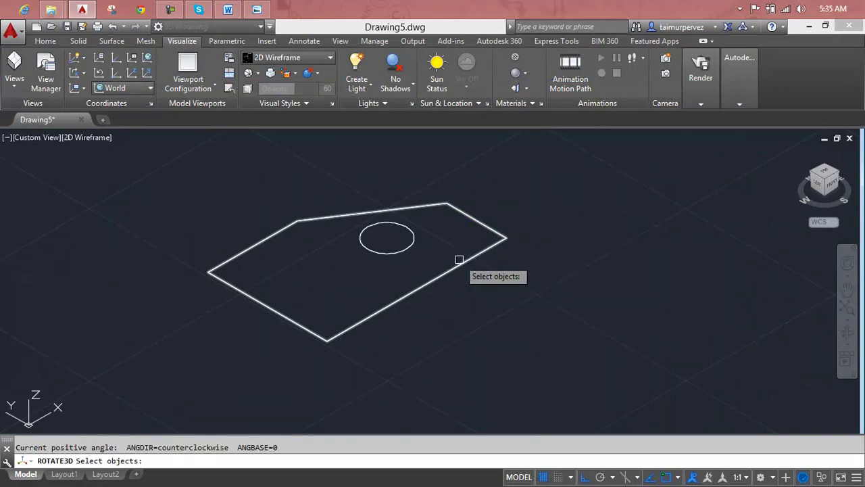
{"action": "left_click", "coordinate": [545, 172]}
{"action": "left_click", "coordinate": [186, 353]}
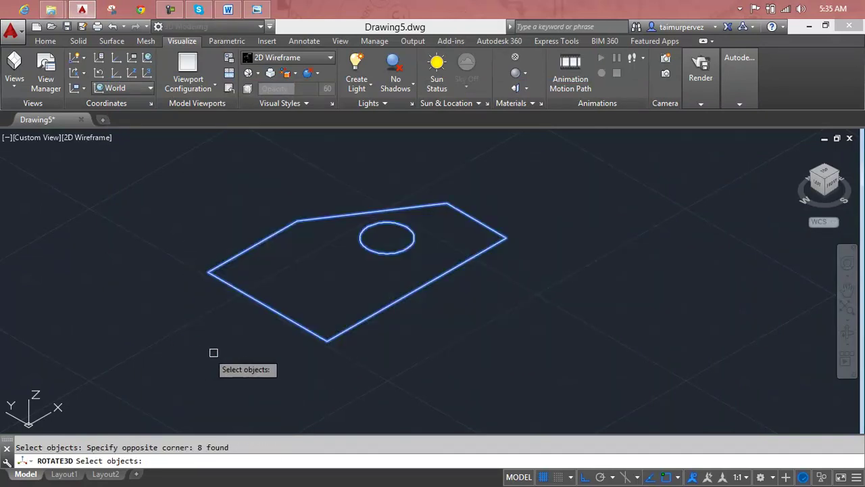
{"action": "key", "text": "Return"}
{"action": "left_click", "coordinate": [327, 341]}
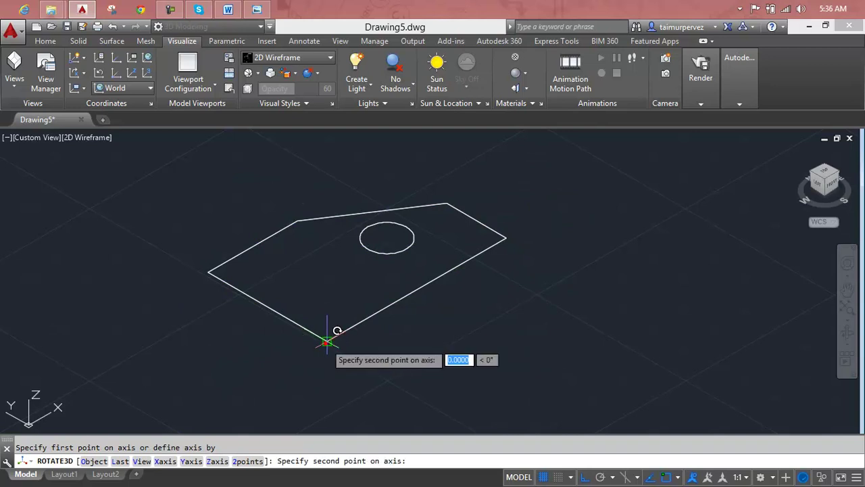
{"action": "left_click", "coordinate": [607, 215]}
{"action": "key", "text": "Return"}
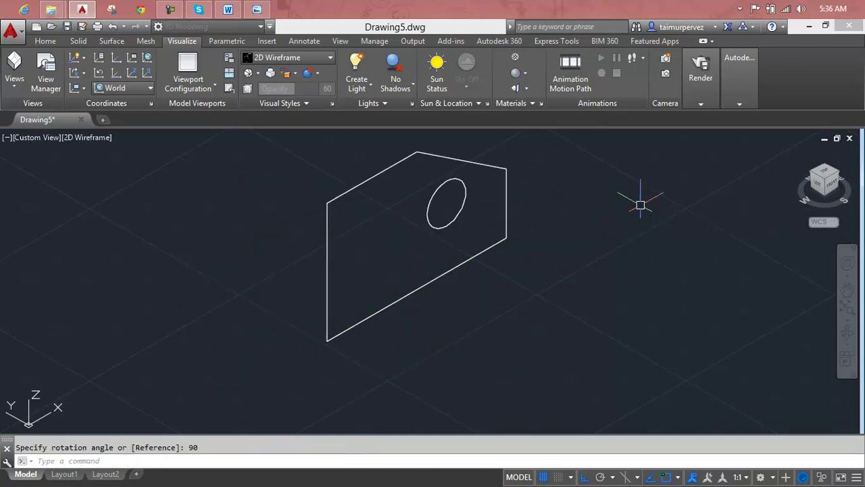
{"action": "middle_click_drag", "start_coordinate": [562, 218], "coordinate": [538, 282]}
{"action": "key", "text": "Escape"}
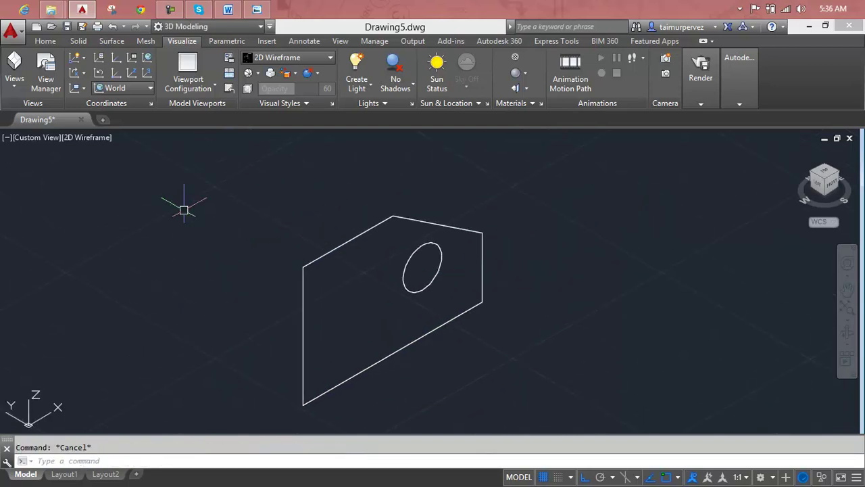
{"action": "left_click", "coordinate": [46, 43]}
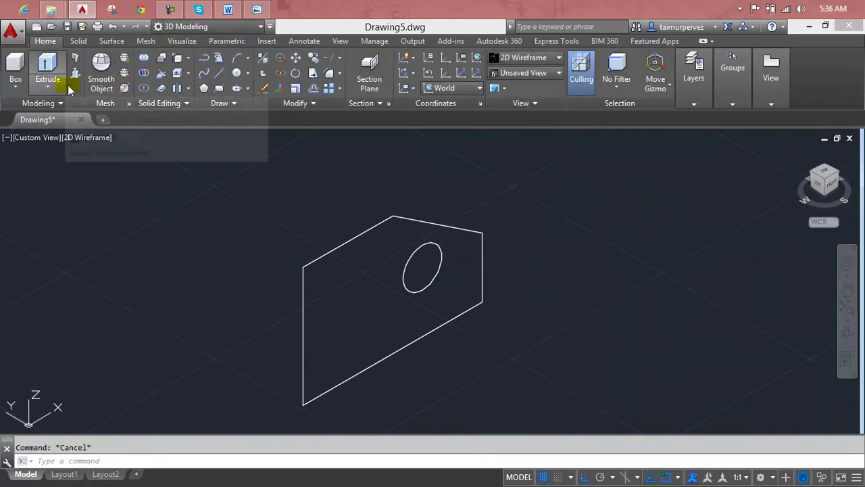
Press-pull the upright plate face into a 3D block, checking the reference drawing for depth.
{"action": "left_click", "coordinate": [76, 74]}
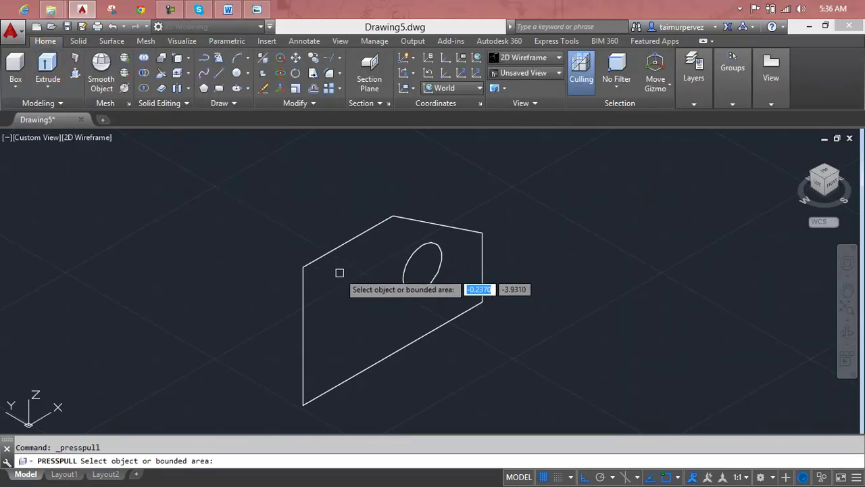
{"action": "left_click", "coordinate": [340, 249]}
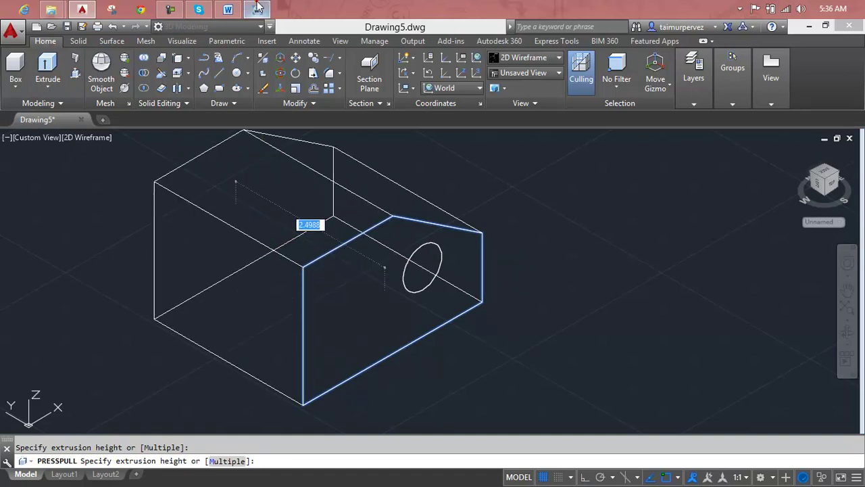
{"action": "left_click", "coordinate": [257, 8]}
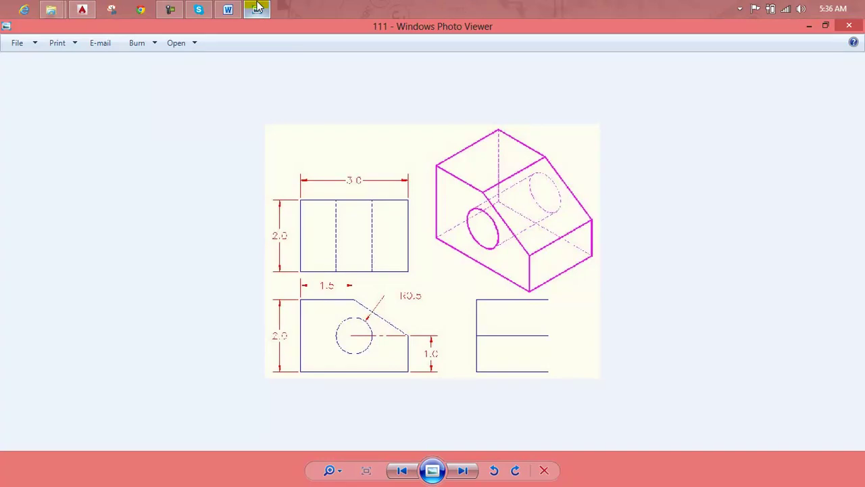
{"action": "left_click", "coordinate": [257, 6]}
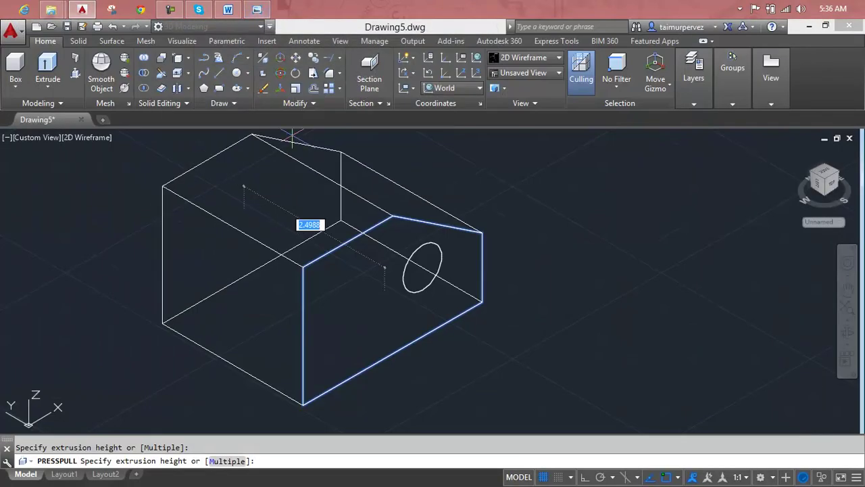
{"action": "left_click", "coordinate": [299, 186]}
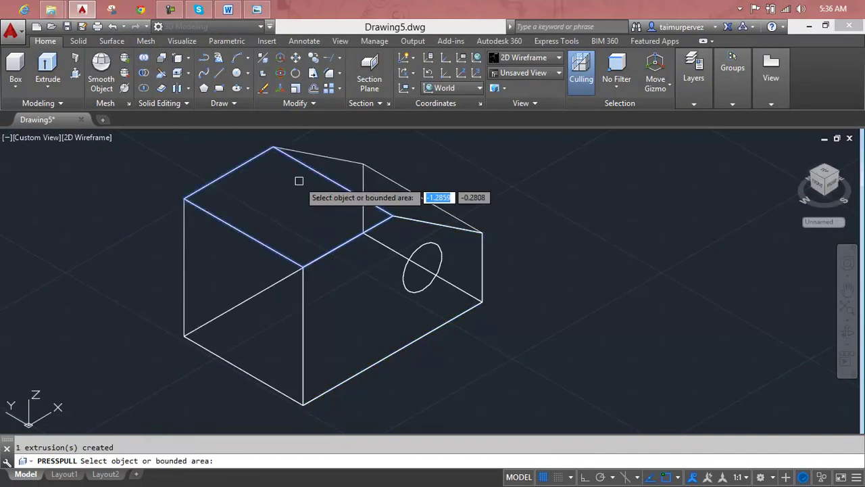
{"action": "scroll", "coordinate": [299, 207], "scroll_direction": "down", "scroll_amount": 2}
{"action": "scroll", "coordinate": [309, 226], "scroll_direction": "down", "scroll_amount": 2}
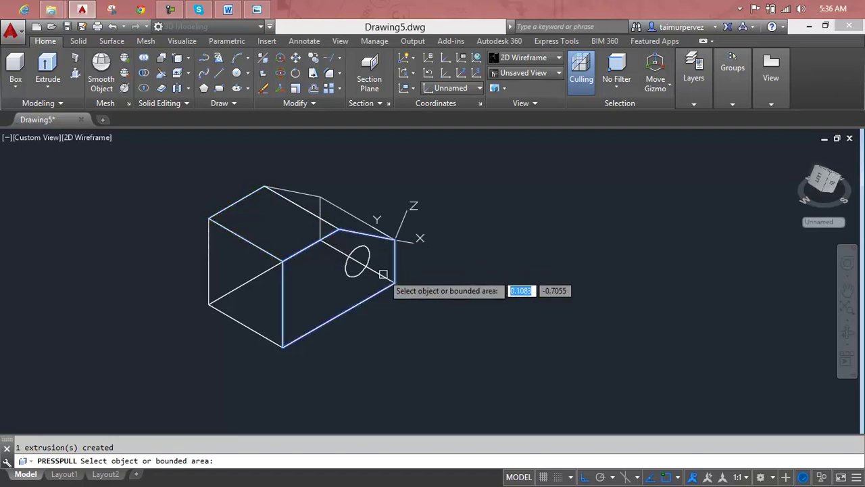
{"action": "key", "text": "Escape"}
{"action": "left_click", "coordinate": [257, 10]}
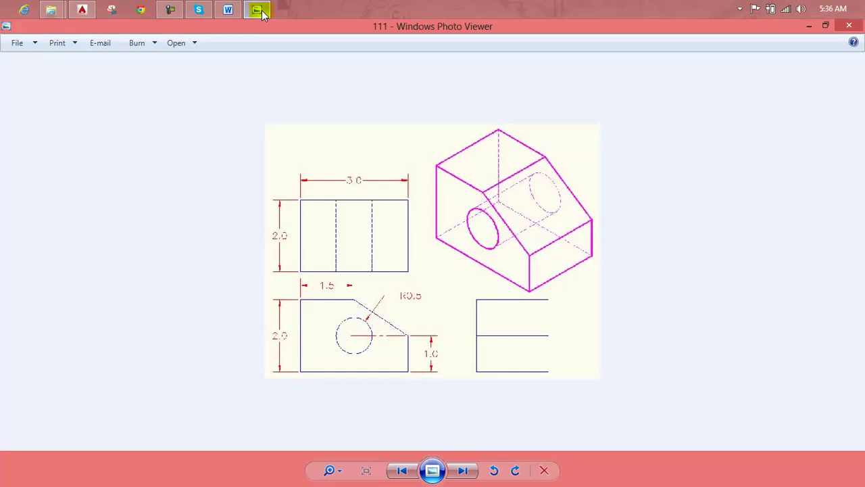
{"action": "left_click", "coordinate": [261, 10]}
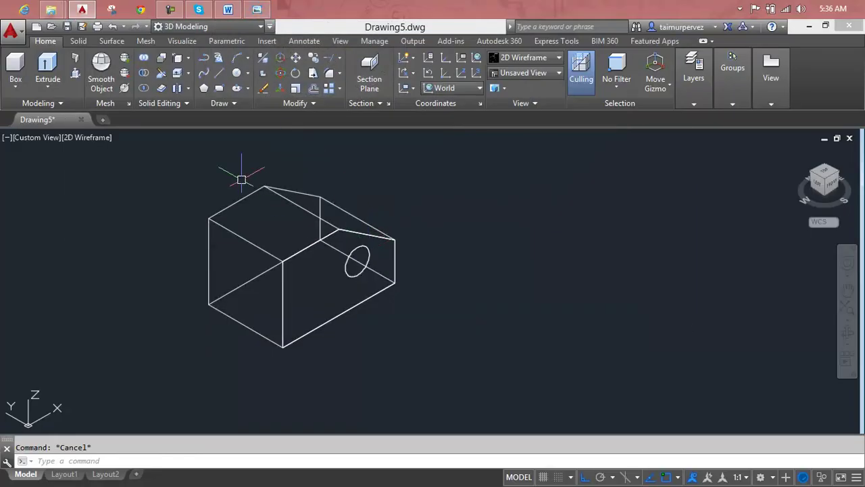
Press-pull the circle on the sloped face through the solid to cut the hole.
{"action": "left_click", "coordinate": [75, 73]}
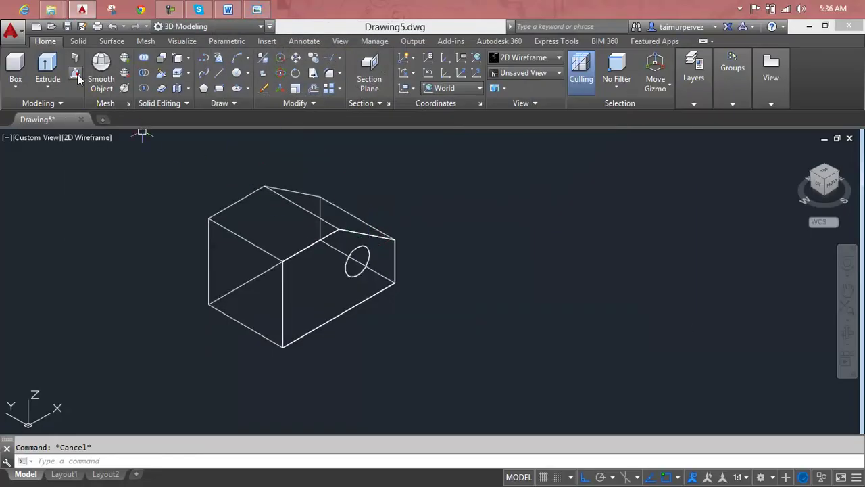
{"action": "left_click", "coordinate": [351, 261]}
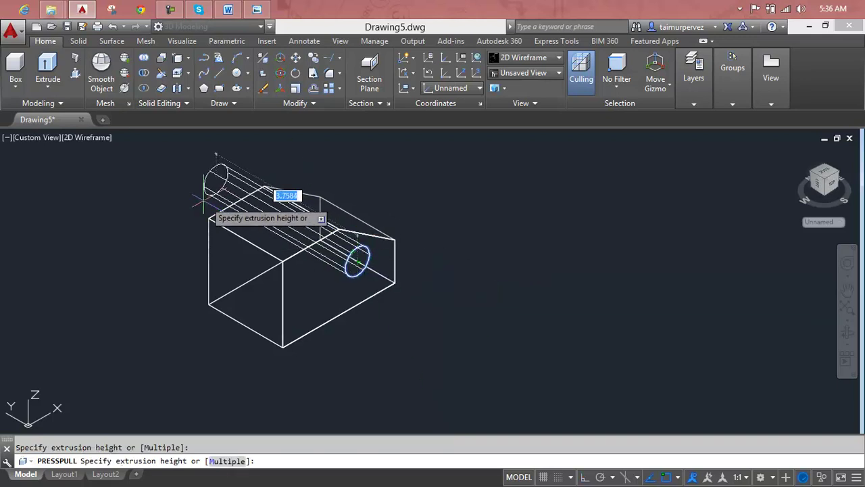
{"action": "left_click", "coordinate": [211, 196]}
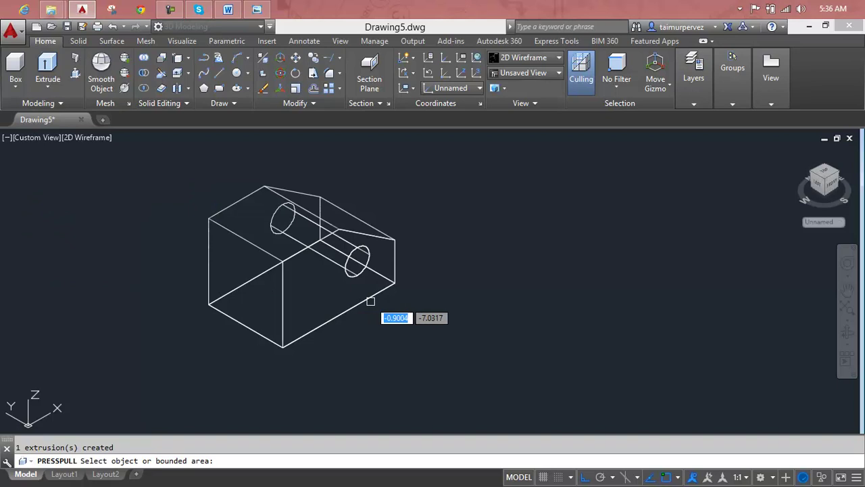
{"action": "key", "text": "Escape"}
{"action": "key", "text": "Escape"}
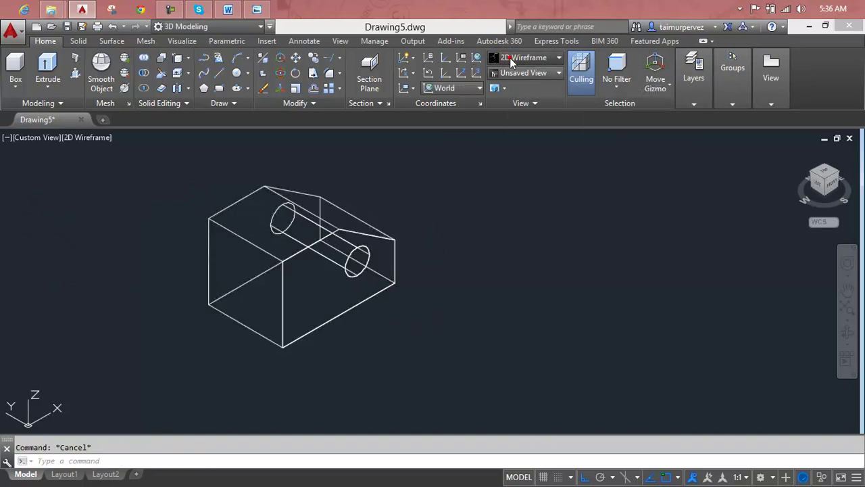
Apply the Realistic visual style, then orbit and zoom to a front-left view of the block.
{"action": "left_click", "coordinate": [557, 58]}
{"action": "left_click", "coordinate": [668, 89]}
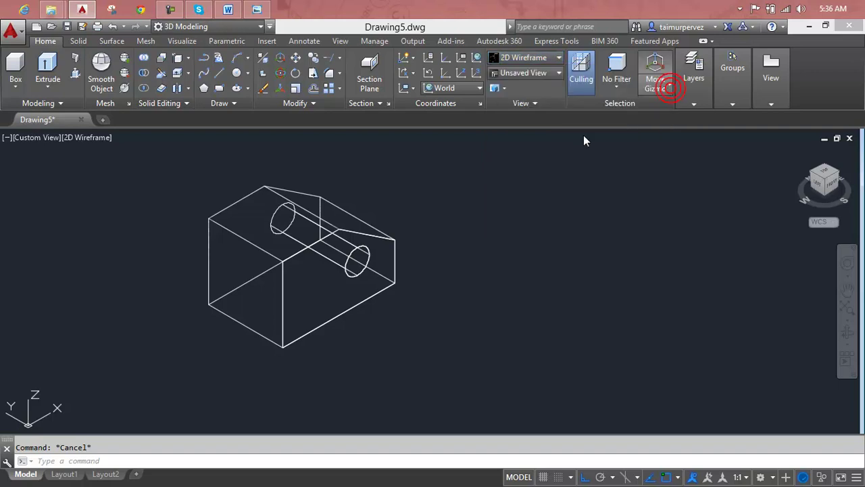
{"action": "mouse_move", "coordinate": [377, 281]}
{"action": "middle_mouse_down", "text": "shift"}
{"action": "mouse_move", "coordinate": [277, 293]}
{"action": "mouse_move", "coordinate": [200, 248]}
{"action": "mouse_move", "coordinate": [139, 226]}
{"action": "mouse_move", "coordinate": [107, 240]}
{"action": "mouse_move", "coordinate": [68, 226]}
{"action": "mouse_move", "coordinate": [96, 239]}
{"action": "mouse_move", "coordinate": [304, 253]}
{"action": "mouse_move", "coordinate": [322, 235]}
{"action": "mouse_move", "coordinate": [295, 223]}
{"action": "mouse_move", "coordinate": [295, 244]}
{"action": "mouse_move", "coordinate": [268, 280]}
{"action": "middle_mouse_up", "text": "shift"}
{"action": "mouse_move", "coordinate": [304, 305]}
{"action": "middle_mouse_down", "text": "shift"}
{"action": "mouse_move", "coordinate": [299, 265]}
{"action": "mouse_move", "coordinate": [344, 315]}
{"action": "mouse_move", "coordinate": [338, 238]}
{"action": "mouse_move", "coordinate": [136, 199]}
{"action": "mouse_move", "coordinate": [110, 220]}
{"action": "mouse_move", "coordinate": [120, 232]}
{"action": "mouse_move", "coordinate": [242, 265]}
{"action": "mouse_move", "coordinate": [330, 267]}
{"action": "mouse_move", "coordinate": [357, 221]}
{"action": "middle_mouse_up", "text": "shift"}
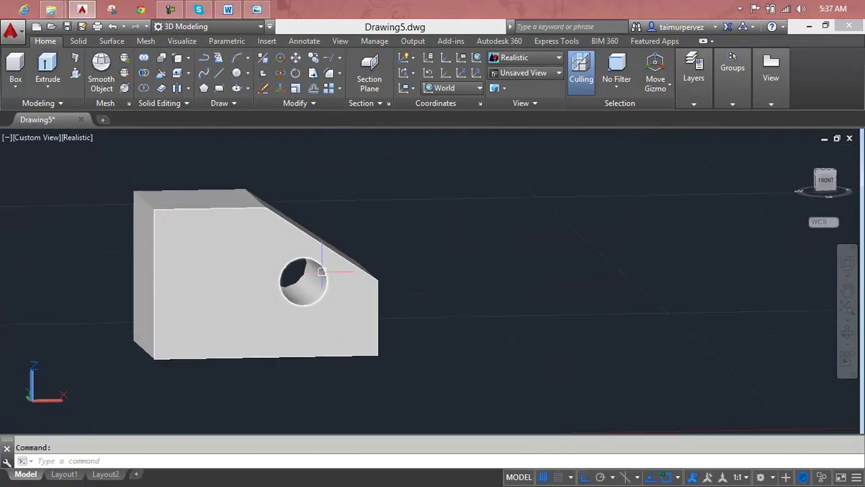
{"action": "scroll", "coordinate": [322, 271], "scroll_direction": "up", "scroll_amount": 2}
{"action": "key", "text": "Escape"}
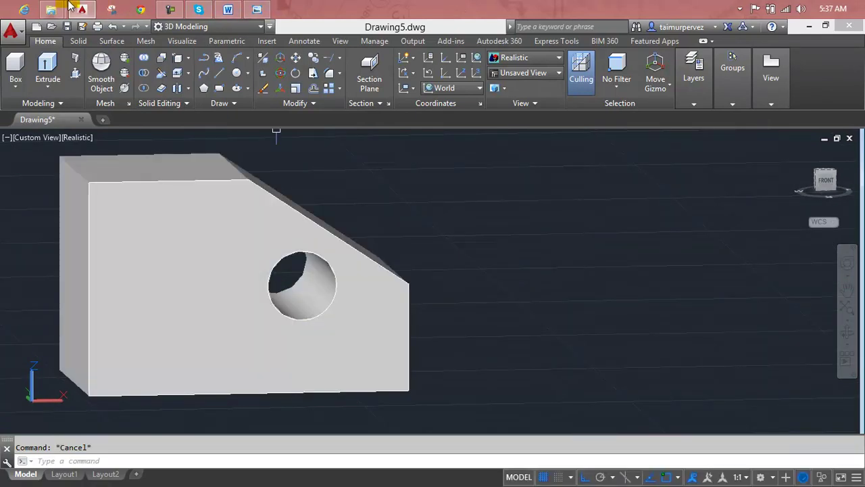
Open image 108 from the Practical work folder in Windows Photo Viewer.
{"action": "left_click", "coordinate": [81, 75]}
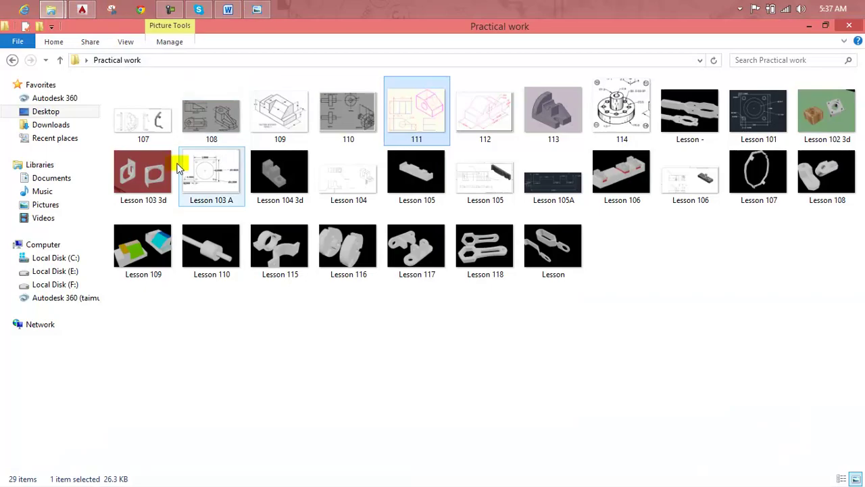
{"action": "left_click", "coordinate": [222, 117]}
{"action": "right_click", "coordinate": [224, 120]}
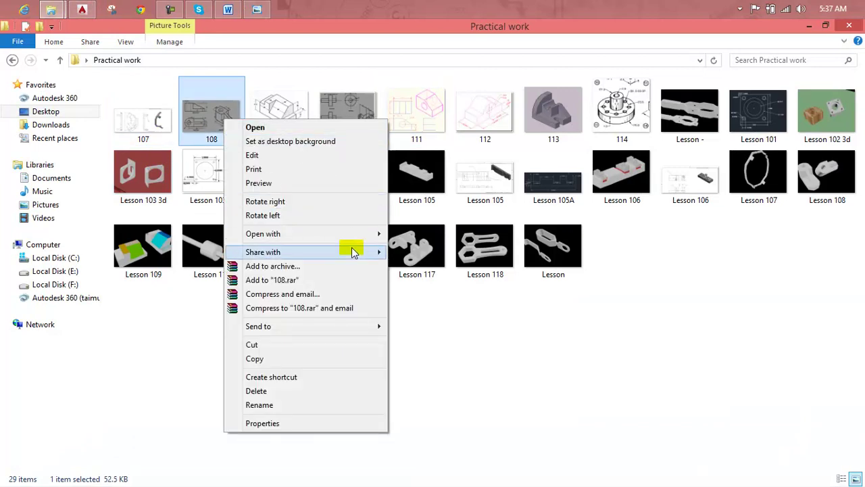
{"action": "mouse_move", "coordinate": [263, 234]}
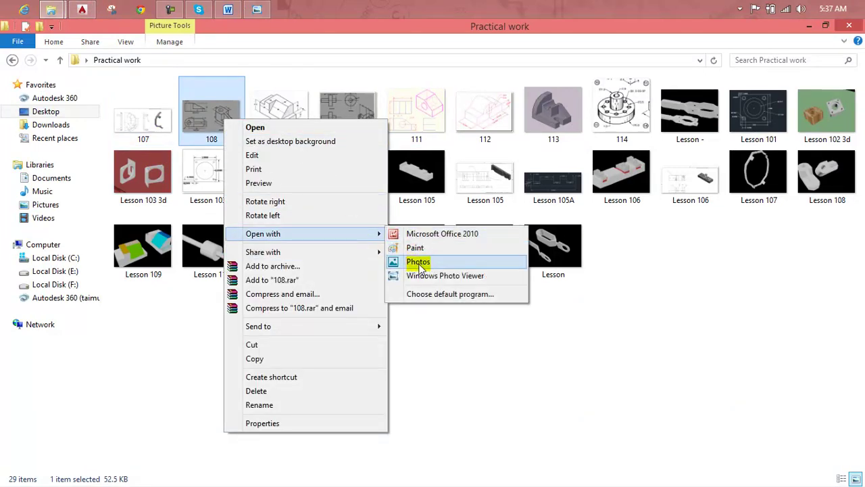
{"action": "left_click", "coordinate": [420, 275]}
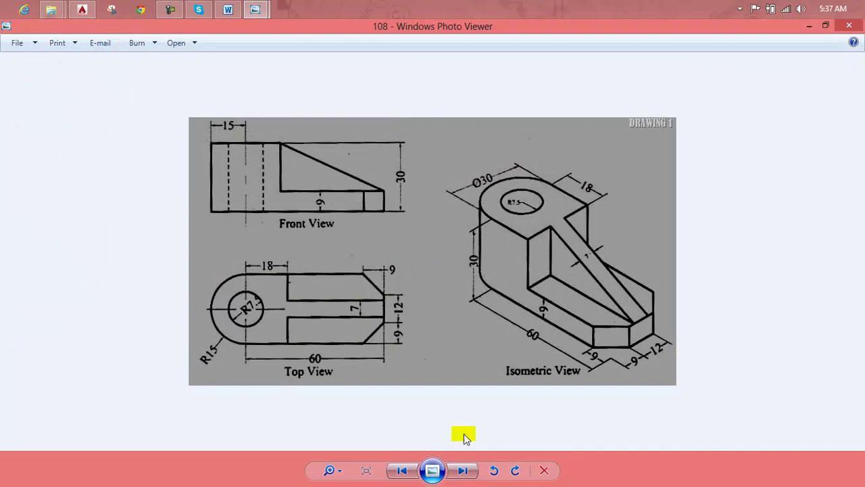
Page forward to images 112, 113 and 114, zooming in on each.
{"action": "left_click", "coordinate": [472, 475]}
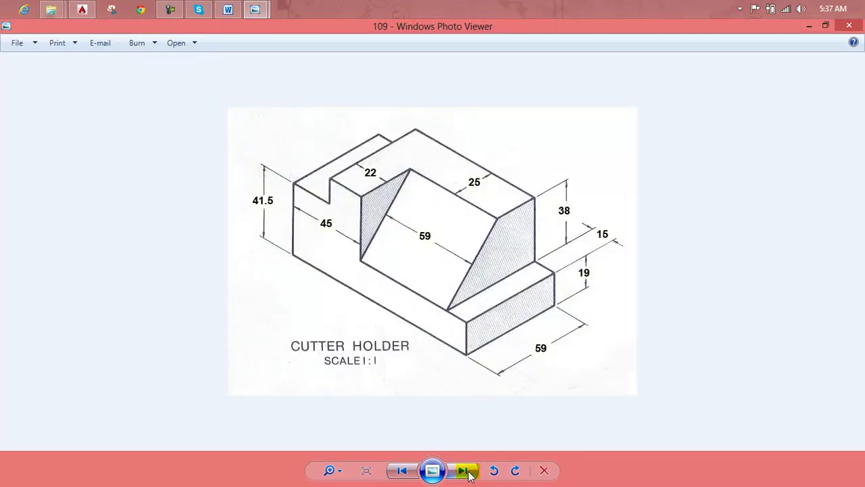
{"action": "left_click", "coordinate": [472, 476]}
{"action": "left_click", "coordinate": [470, 476]}
{"action": "left_click", "coordinate": [470, 476]}
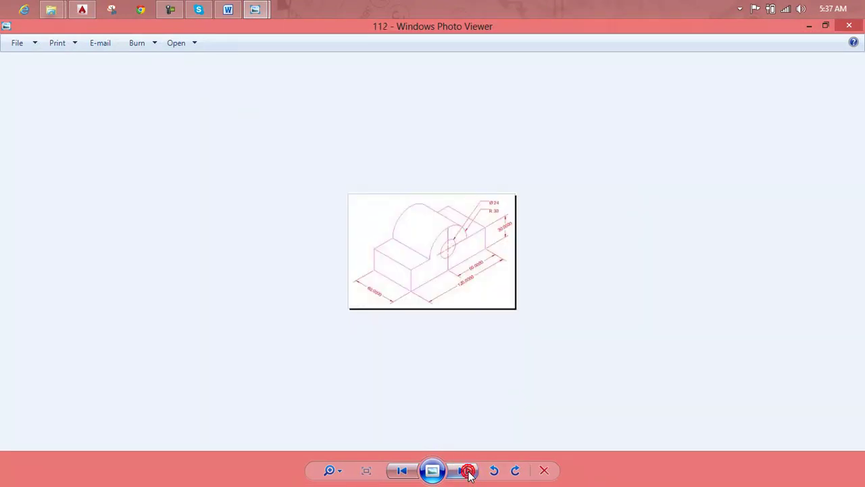
{"action": "scroll", "coordinate": [431, 274], "scroll_direction": "up", "scroll_amount": 2}
{"action": "scroll", "coordinate": [431, 274], "scroll_direction": "up", "scroll_amount": 1}
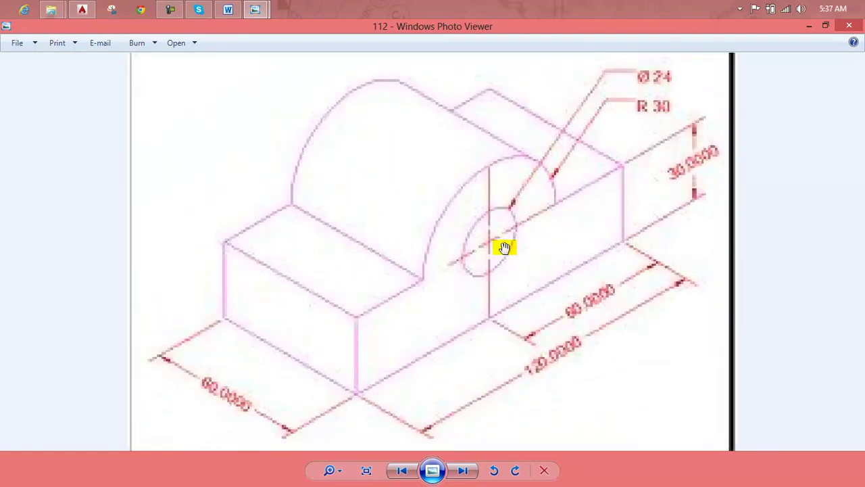
{"action": "left_click", "coordinate": [470, 476]}
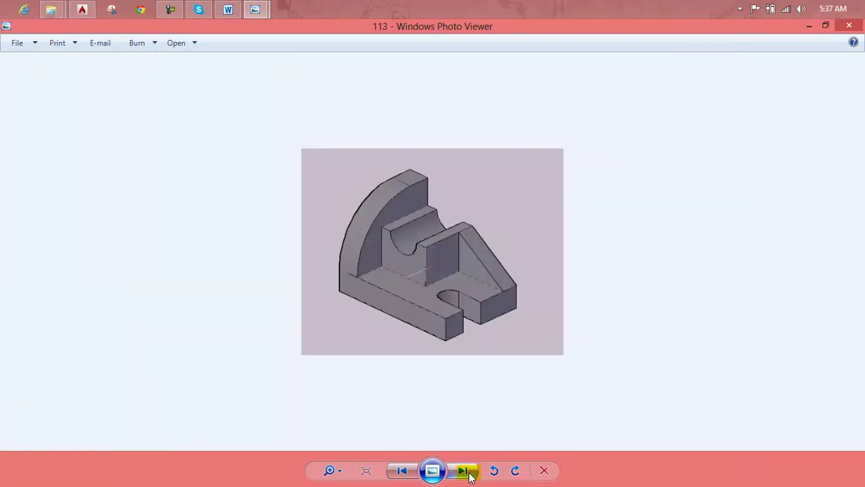
{"action": "scroll", "coordinate": [403, 218], "scroll_direction": "up", "scroll_amount": 1}
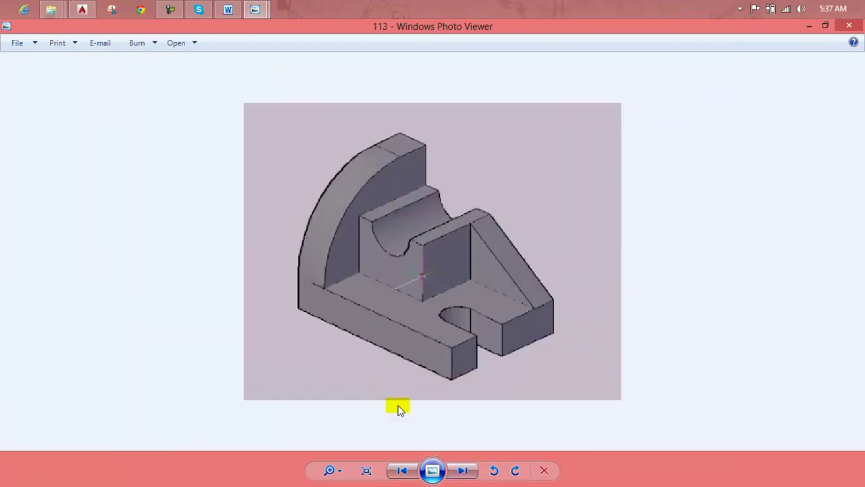
{"action": "left_click", "coordinate": [463, 474]}
{"action": "scroll", "coordinate": [399, 261], "scroll_direction": "up", "scroll_amount": 1}
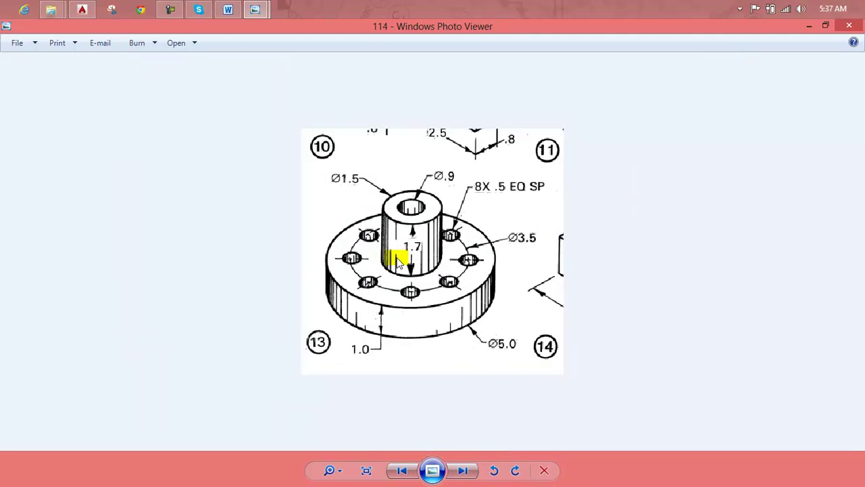
Cycle through the Lesson 102–117 images back around to image 114, then restore the window smaller.
{"action": "left_click", "coordinate": [465, 472]}
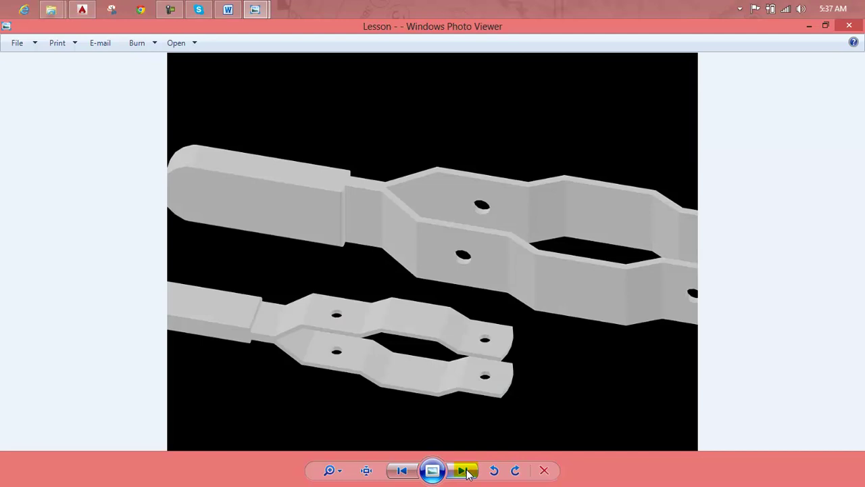
{"action": "left_click", "coordinate": [465, 472]}
{"action": "left_click", "coordinate": [465, 472]}
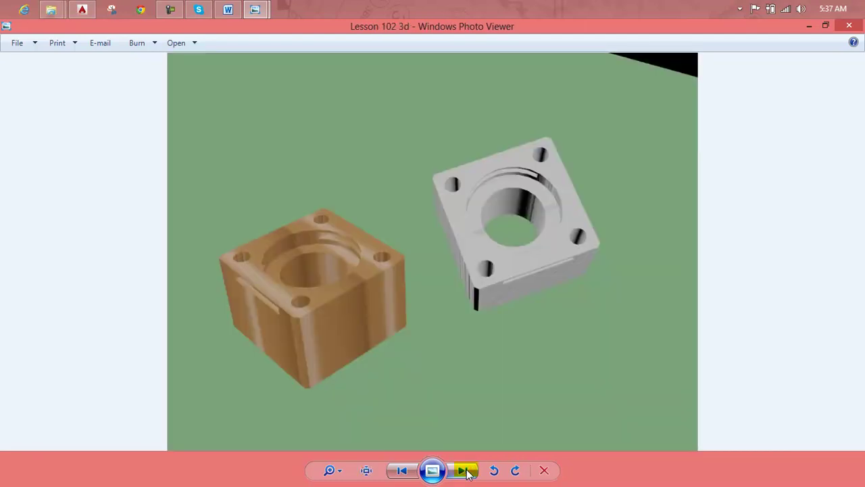
{"action": "left_click", "coordinate": [465, 472]}
{"action": "left_click", "coordinate": [465, 472]}
{"action": "left_click", "coordinate": [465, 472]}
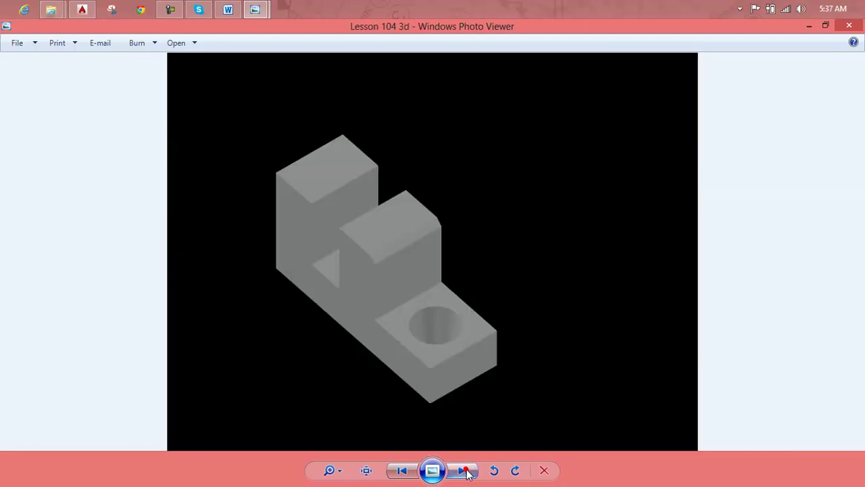
{"action": "left_click", "coordinate": [465, 472]}
{"action": "left_click", "coordinate": [465, 471]}
{"action": "left_click", "coordinate": [465, 472]}
{"action": "left_click", "coordinate": [466, 471]}
{"action": "left_click", "coordinate": [465, 472]}
{"action": "left_click", "coordinate": [466, 472]}
{"action": "left_click", "coordinate": [465, 471]}
{"action": "left_click", "coordinate": [466, 472]}
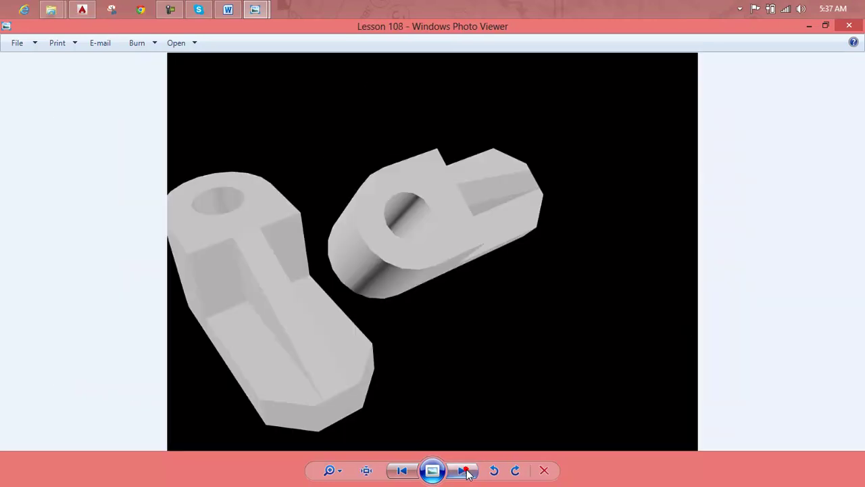
{"action": "left_click", "coordinate": [465, 472]}
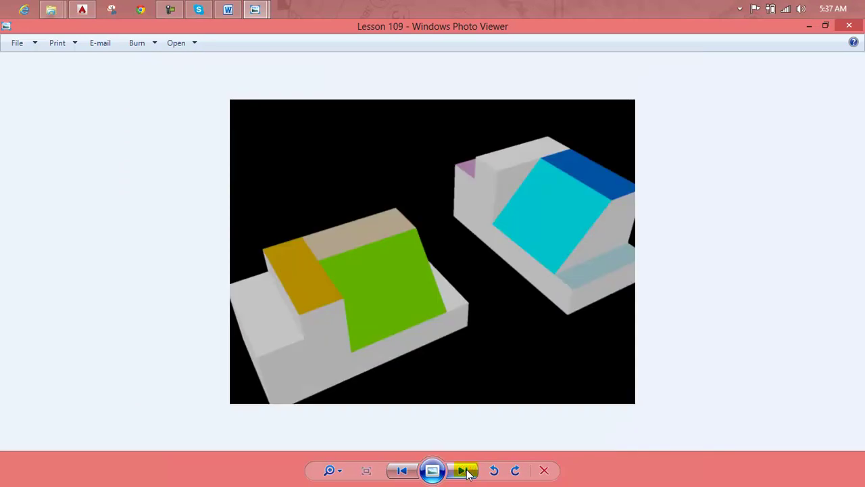
{"action": "left_click", "coordinate": [465, 472]}
{"action": "left_click", "coordinate": [465, 471]}
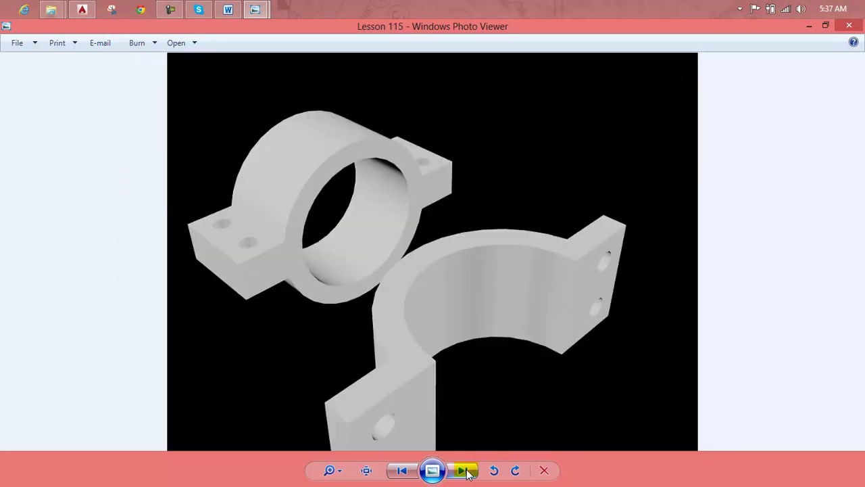
{"action": "left_click", "coordinate": [466, 472]}
{"action": "left_click", "coordinate": [467, 469]}
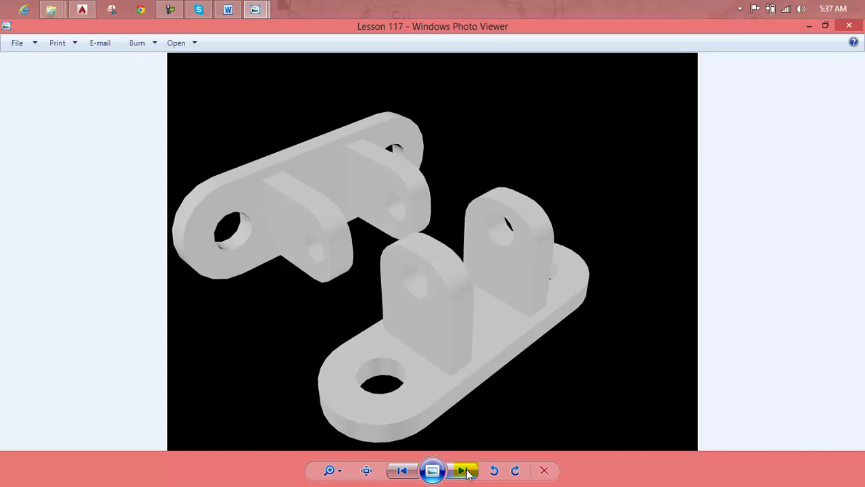
{"action": "left_click", "coordinate": [466, 471]}
{"action": "left_click", "coordinate": [467, 470]}
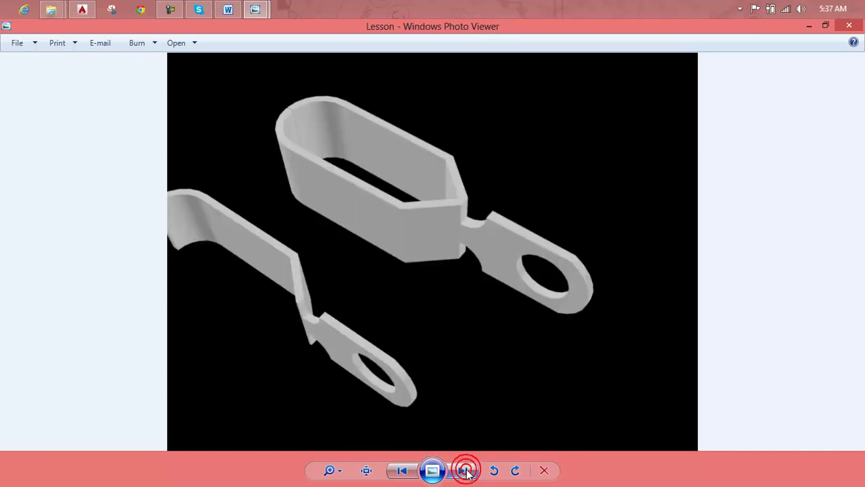
{"action": "left_click", "coordinate": [466, 471]}
{"action": "left_click", "coordinate": [467, 471]}
{"action": "left_click", "coordinate": [466, 471]}
{"action": "left_click", "coordinate": [466, 471]}
{"action": "left_click", "coordinate": [467, 473]}
{"action": "left_click", "coordinate": [467, 473]}
{"action": "left_click", "coordinate": [466, 473]}
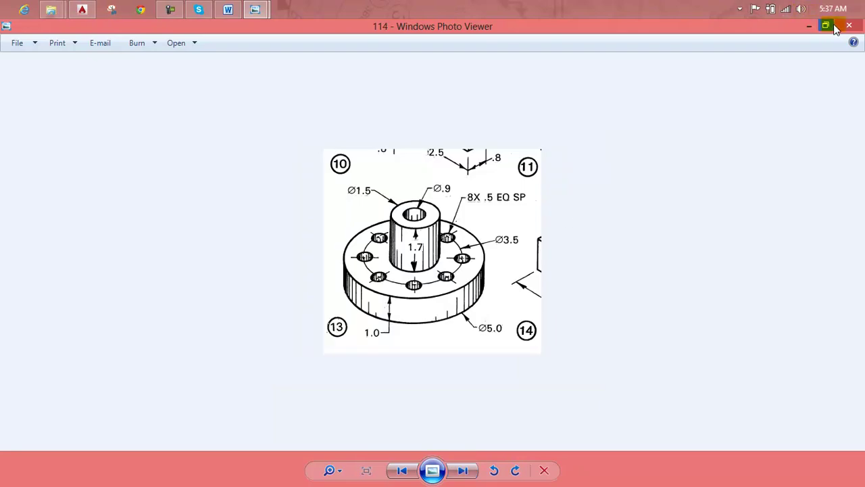
{"action": "left_click", "coordinate": [830, 26]}
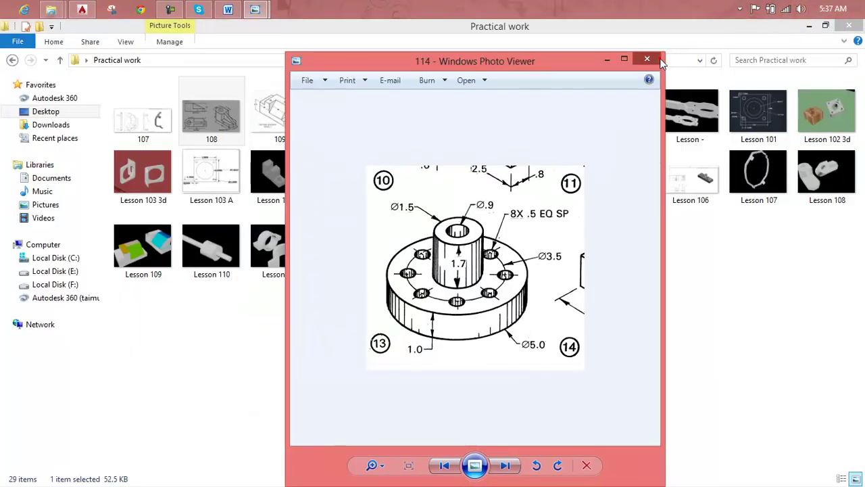
Close Windows Photo Viewer and the Practical work folder window.
{"action": "left_click", "coordinate": [660, 60]}
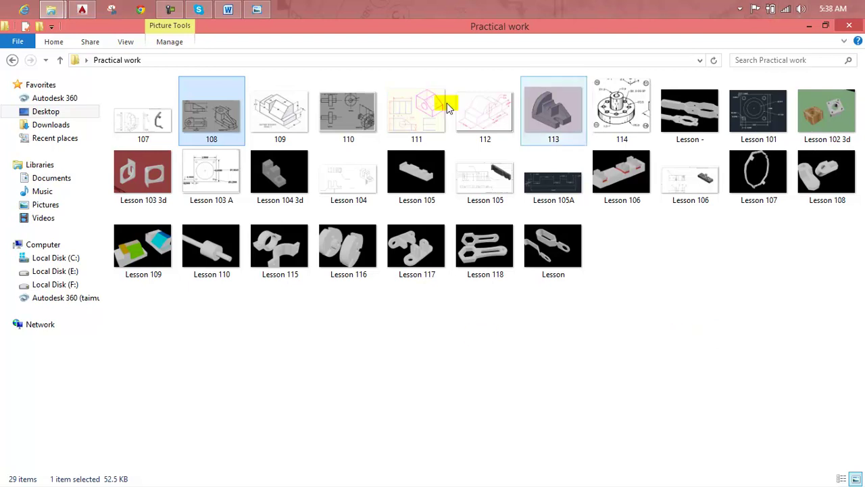
{"action": "left_click", "coordinate": [856, 30]}
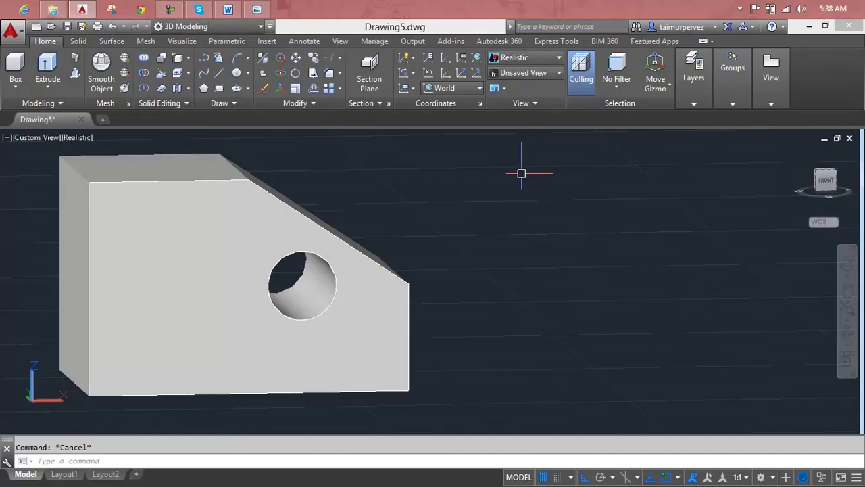
Orbit the shaded block to an upper-right view of its sloped face and hole.
{"action": "mouse_move", "coordinate": [518, 224]}
{"action": "middle_mouse_down", "text": "shift"}
{"action": "mouse_move", "coordinate": [440, 266]}
{"action": "mouse_move", "coordinate": [434, 239]}
{"action": "mouse_move", "coordinate": [463, 245]}
{"action": "middle_mouse_up", "text": "shift"}
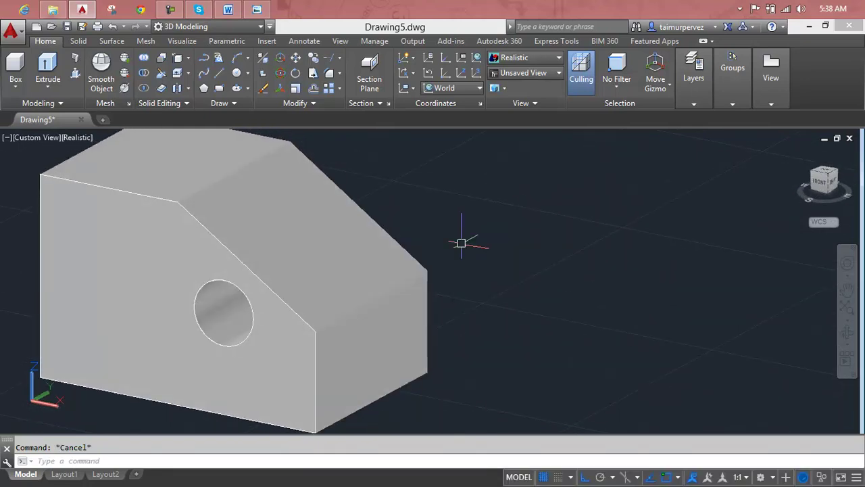